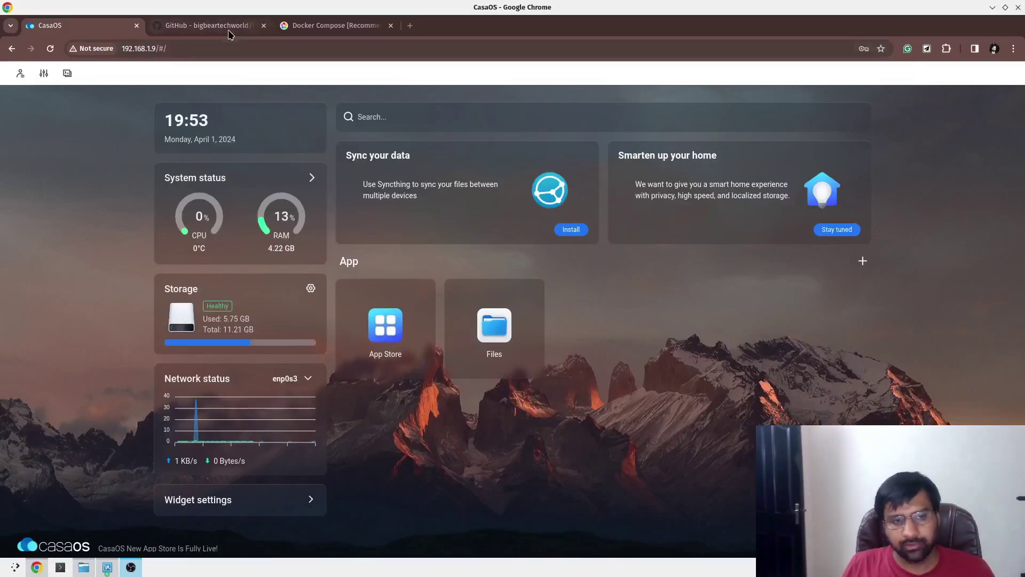
Switch from the CasaOS dashboard to the big-bear-casaos GitHub README tab.
{"action": "mouse_move", "coordinate": [228, 33]}
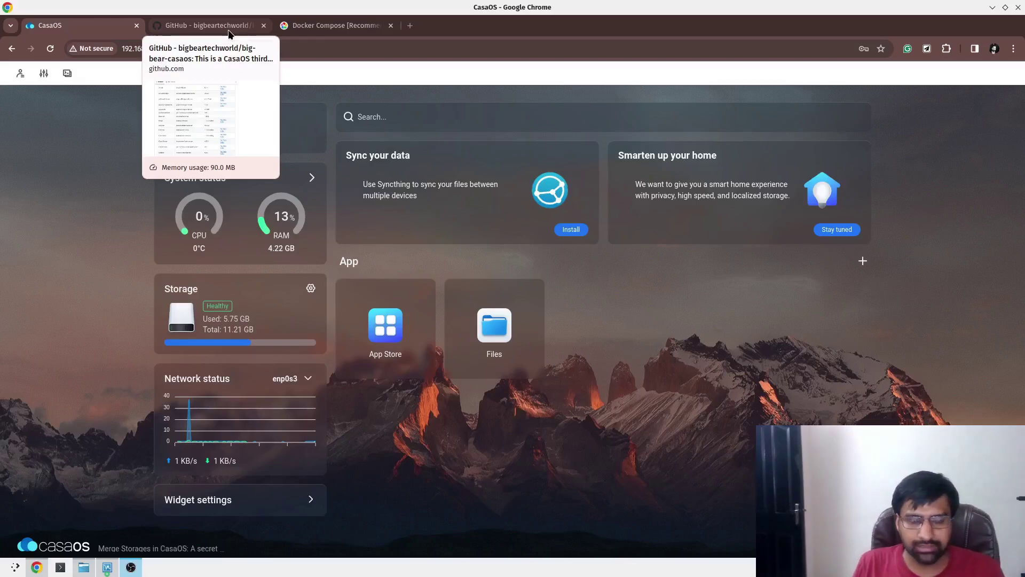
{"action": "left_click", "coordinate": [240, 27]}
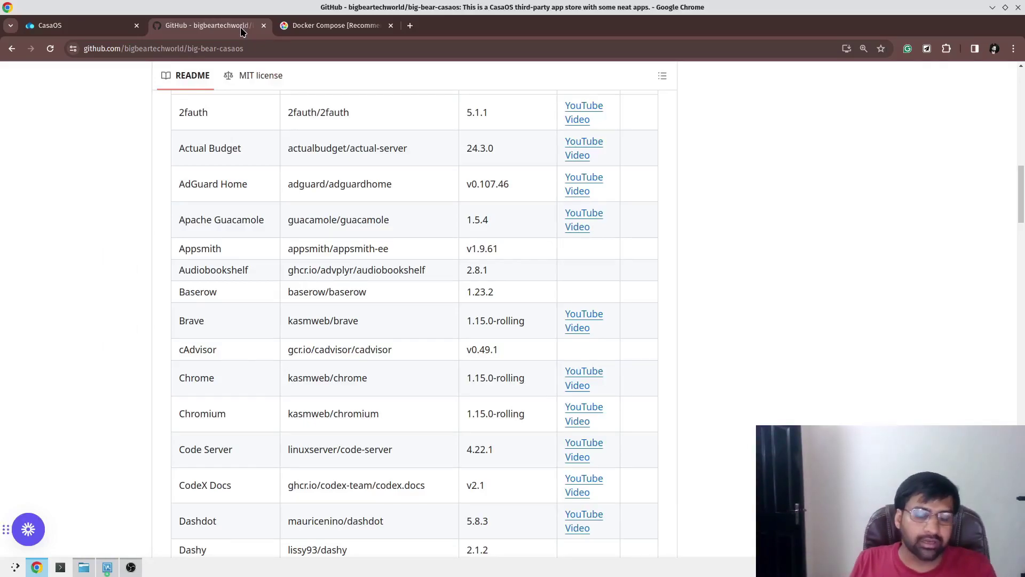
Look over the Immich Docker Compose [Recommended] guide, then go back to CasaOS.
{"action": "left_click", "coordinate": [318, 25]}
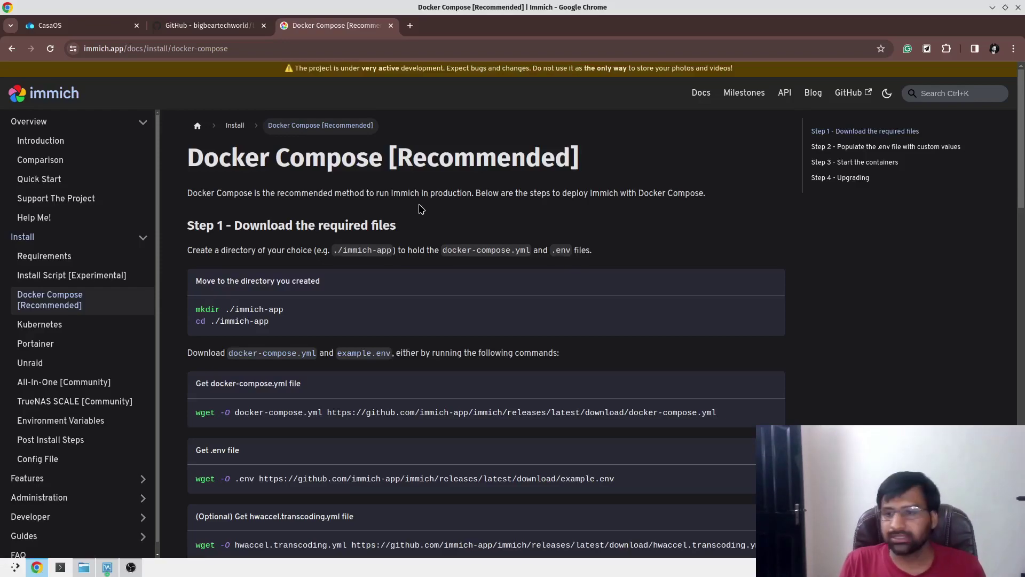
{"action": "left_click", "coordinate": [81, 25]}
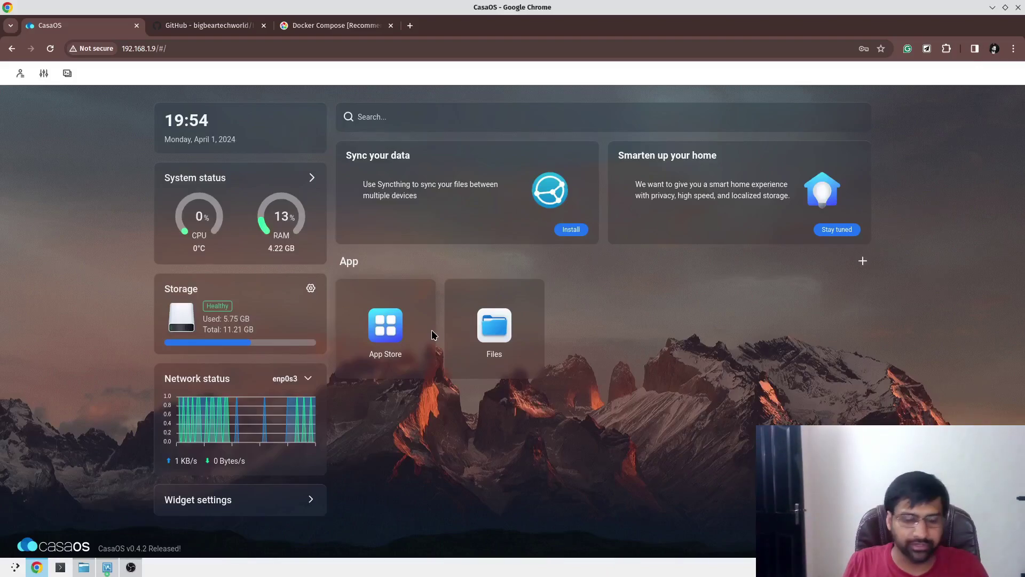
Search the CasaOS App Store for 'immich', find no results, and clear the search.
{"action": "left_click", "coordinate": [384, 318]}
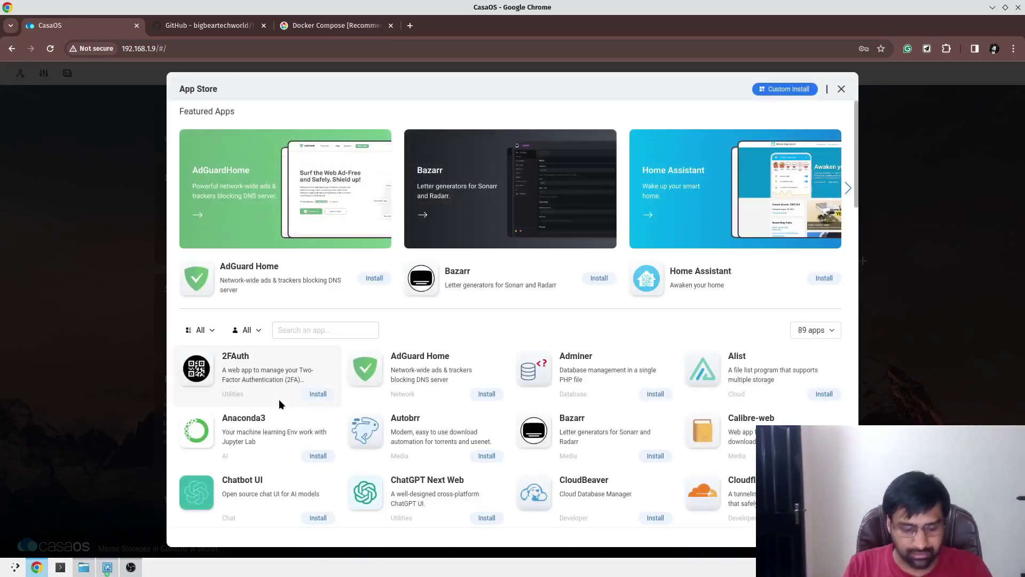
{"action": "type", "text": "immi"}
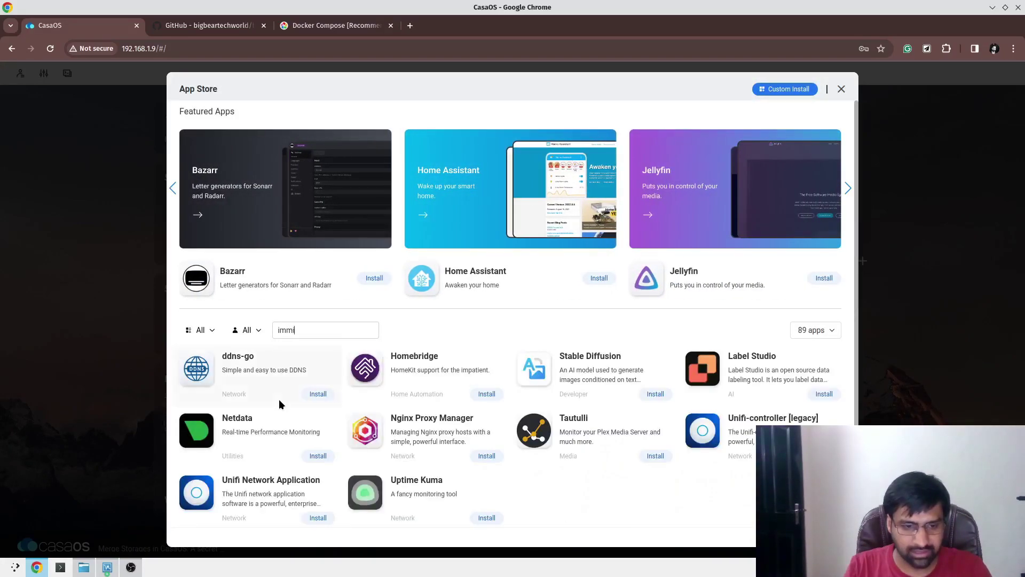
{"action": "type", "text": "ch"}
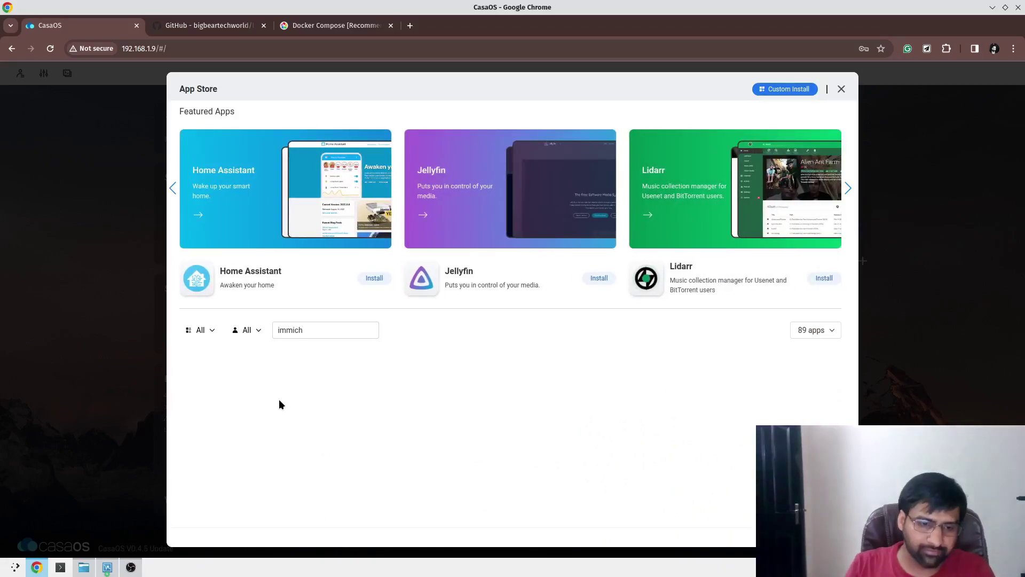
{"action": "key", "text": "BackSpace"}
{"action": "key", "text": "BackSpace"}
{"action": "key", "text": "BackSpace"}
{"action": "key", "text": "BackSpace"}
{"action": "key", "text": "BackSpace"}
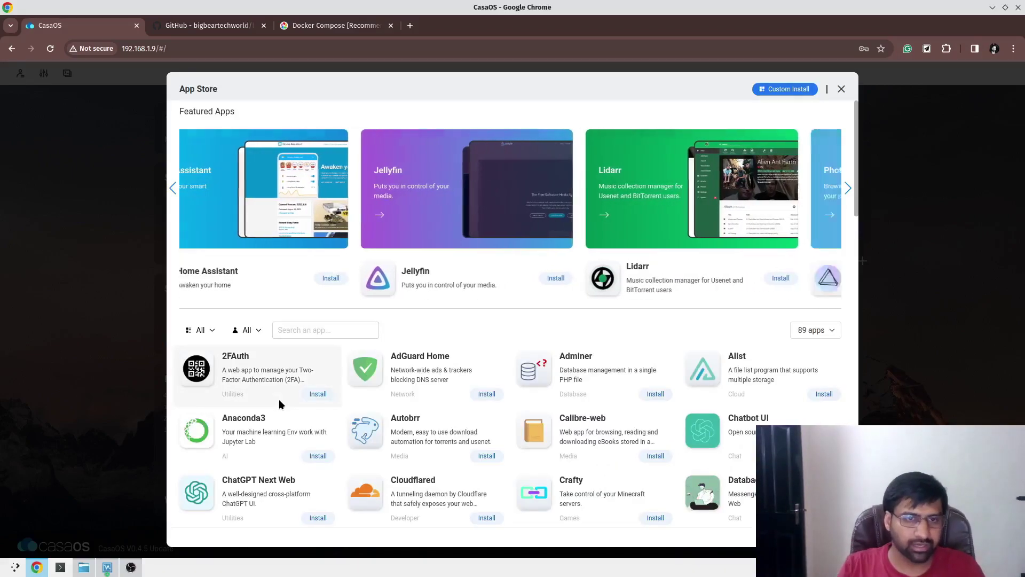
{"action": "key", "text": "BackSpace"}
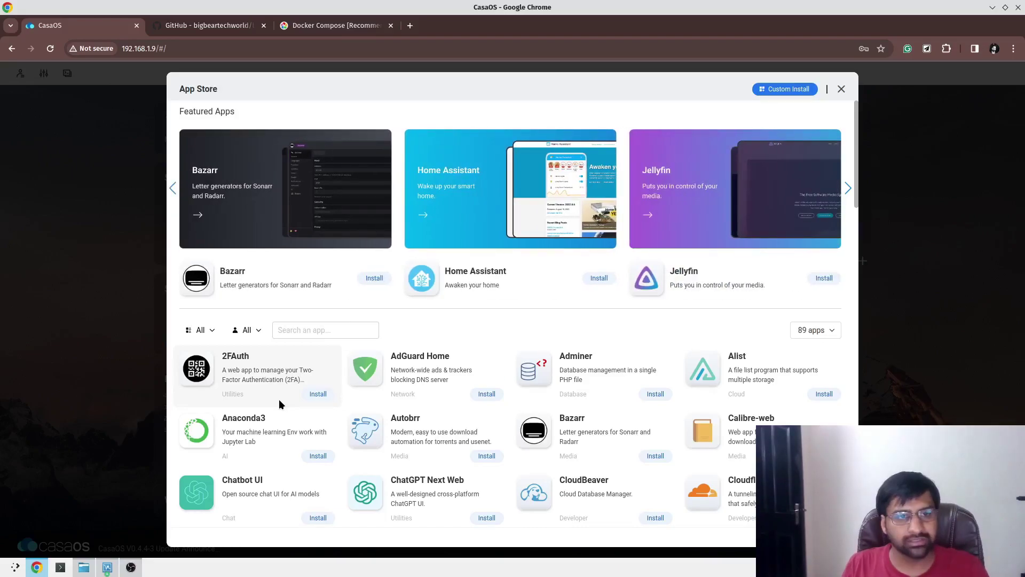
{"action": "left_click", "coordinate": [410, 26]}
{"action": "type", "text": "immich"}
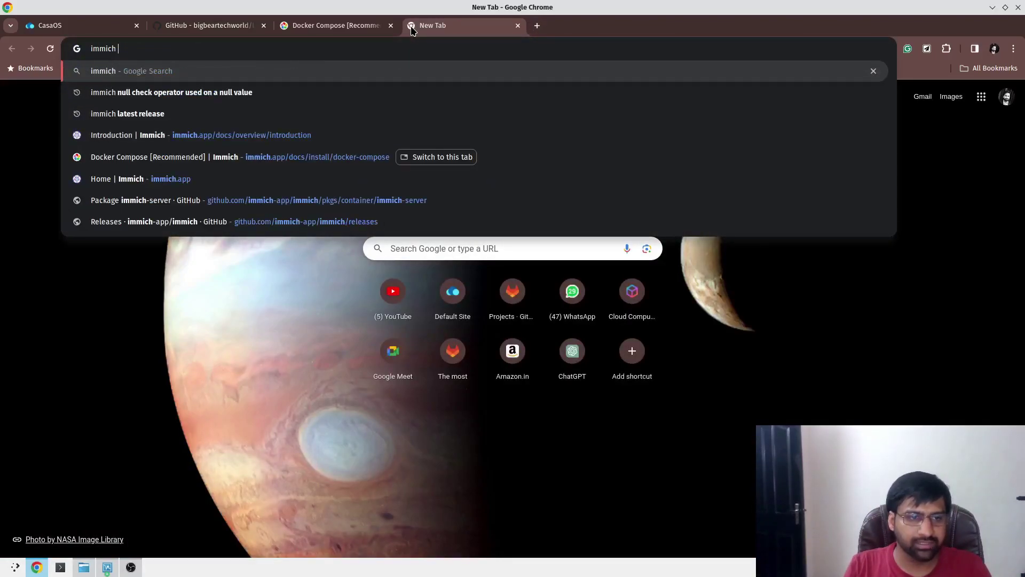
{"action": "key", "text": "BackSpace"}
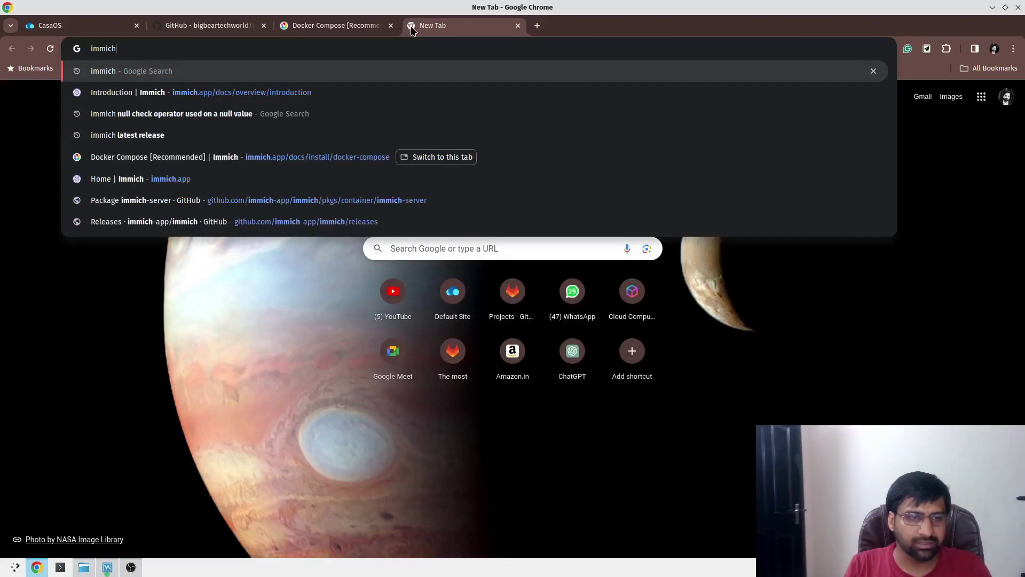
{"action": "key", "text": "Down"}
{"action": "key", "text": "Return"}
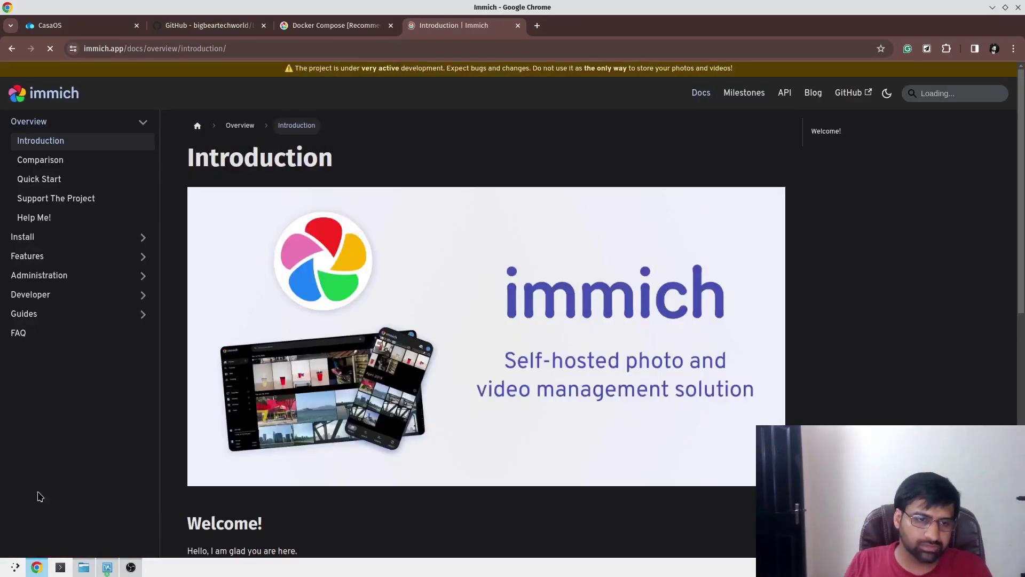
{"action": "left_click", "coordinate": [114, 237]}
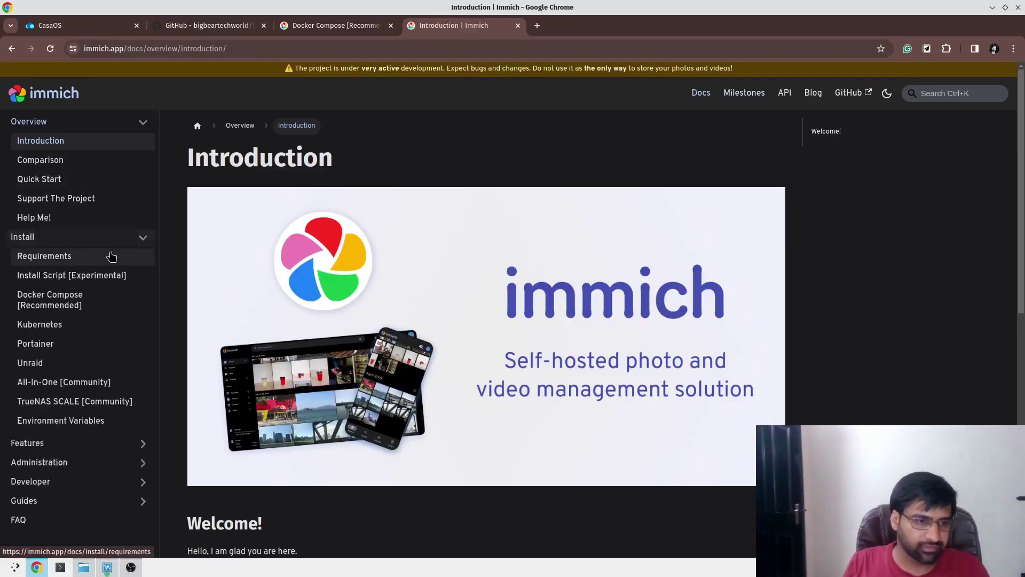
{"action": "left_click", "coordinate": [96, 302]}
{"action": "scroll", "coordinate": [522, 348], "scroll_direction": "down", "scroll_amount": 4}
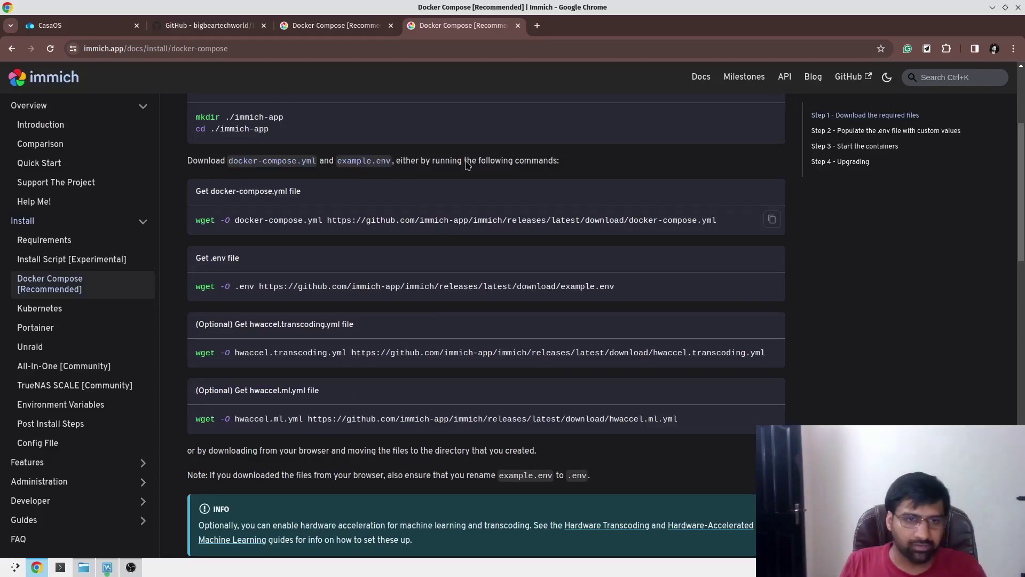
{"action": "left_click", "coordinate": [517, 26]}
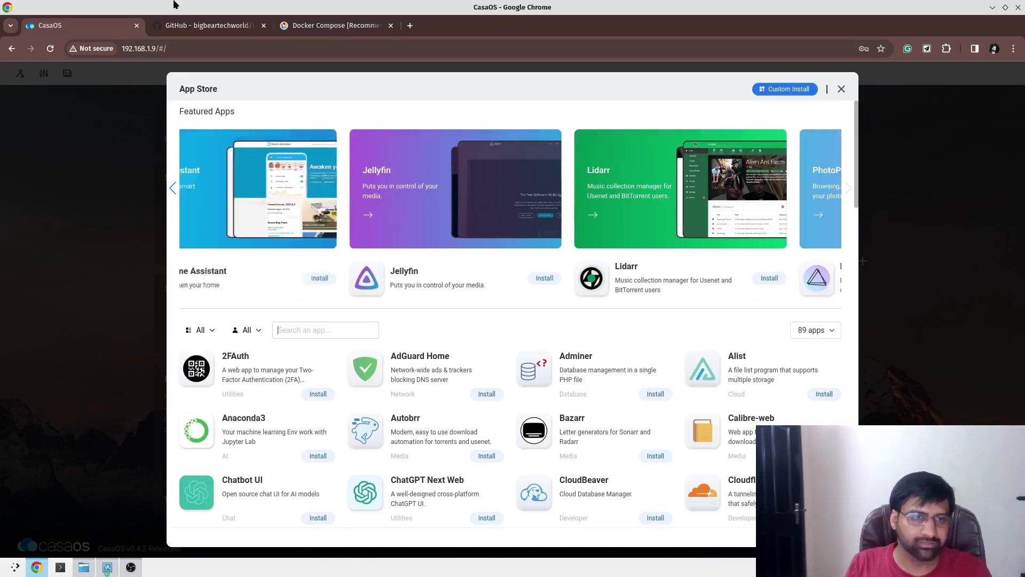
Copy the Big Bear App Store URL from the GitHub README and return to CasaOS.
{"action": "left_click", "coordinate": [232, 27]}
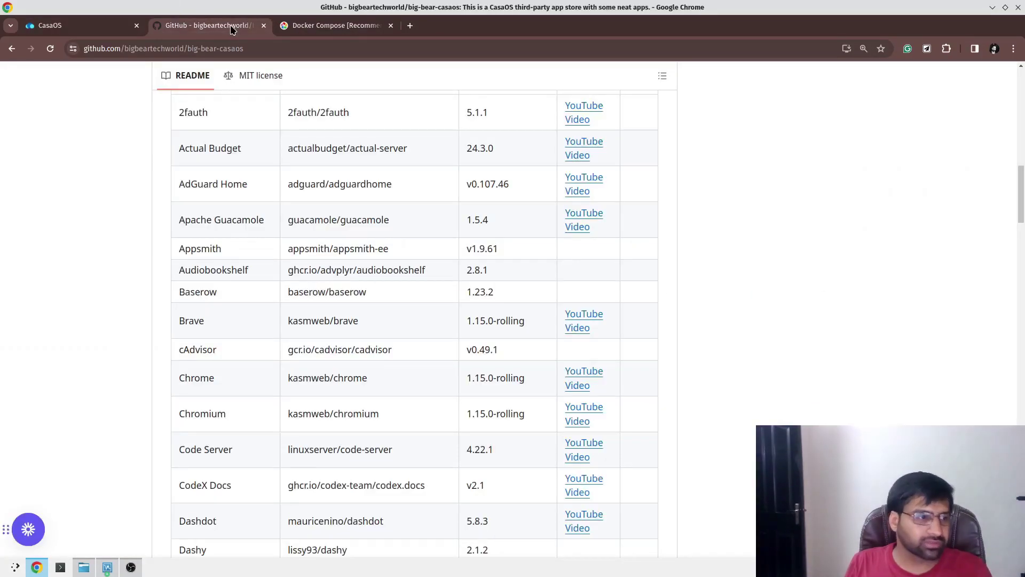
{"action": "scroll", "coordinate": [278, 259], "scroll_direction": "up", "scroll_amount": 12}
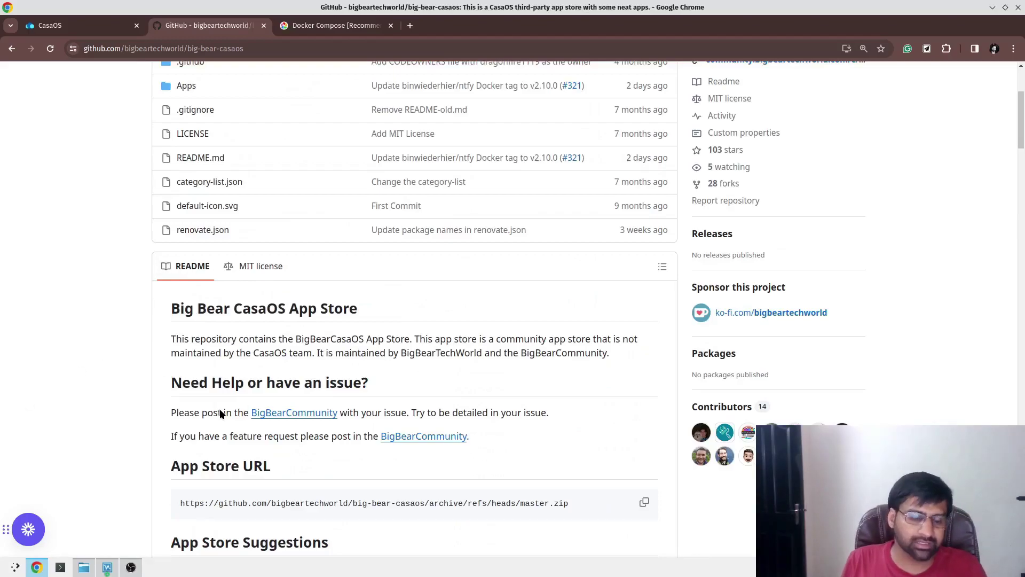
{"action": "scroll", "coordinate": [445, 341], "scroll_direction": "down", "scroll_amount": 1}
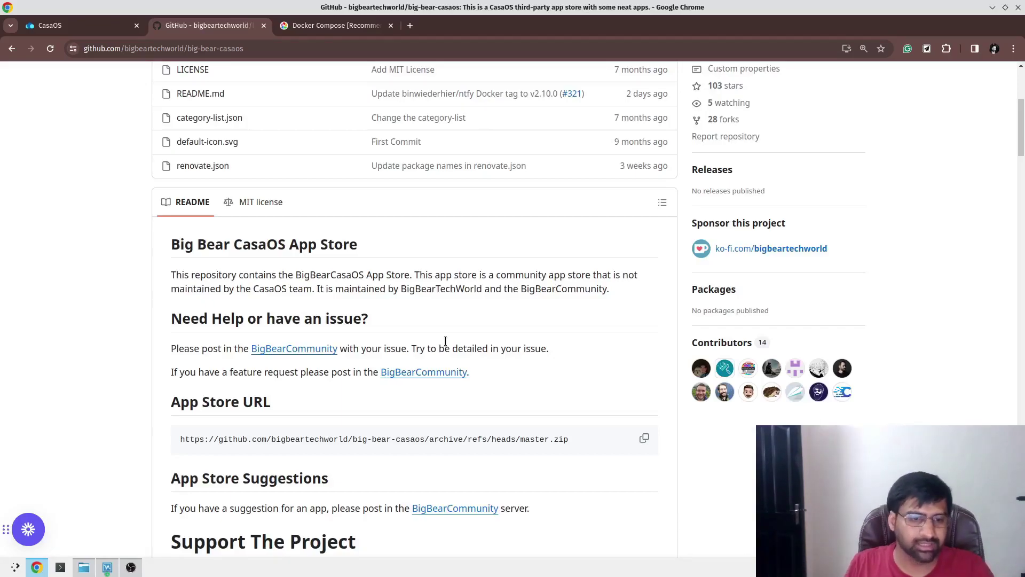
{"action": "scroll", "coordinate": [467, 489], "scroll_direction": "down", "scroll_amount": 9}
{"action": "scroll", "coordinate": [466, 489], "scroll_direction": "up", "scroll_amount": 13}
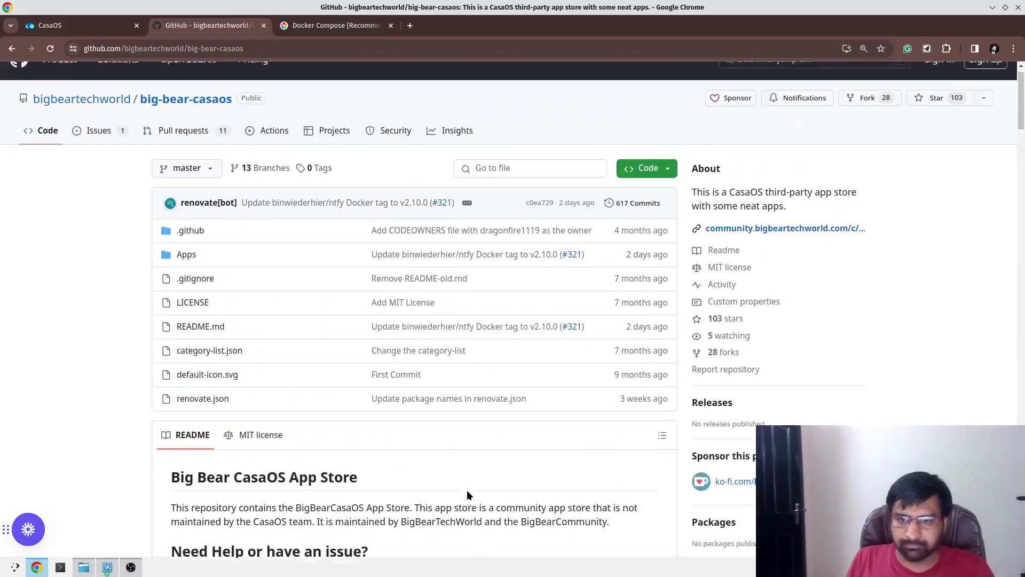
{"action": "scroll", "coordinate": [468, 491], "scroll_direction": "down", "scroll_amount": 20}
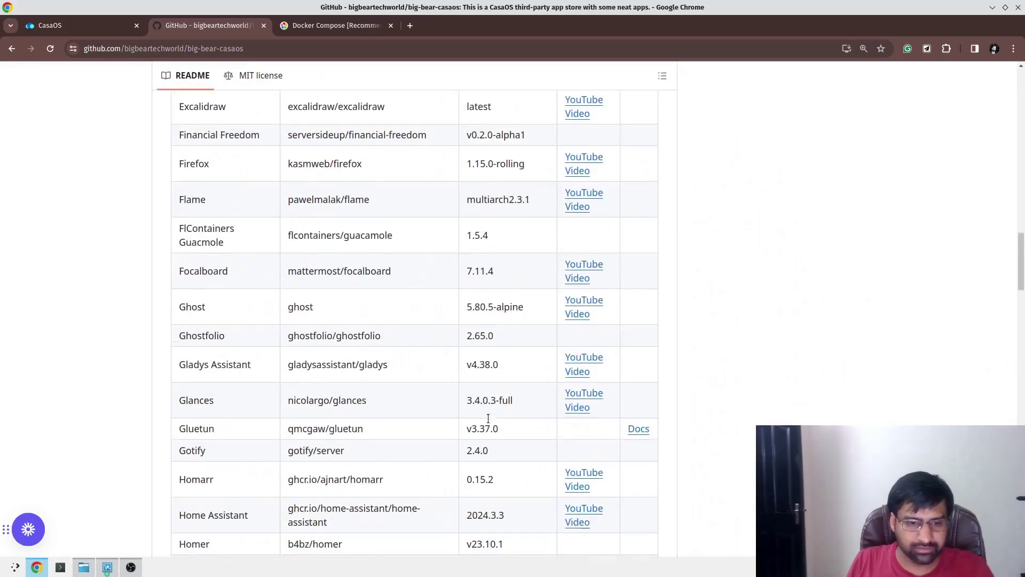
{"action": "scroll", "coordinate": [488, 418], "scroll_direction": "down", "scroll_amount": 20}
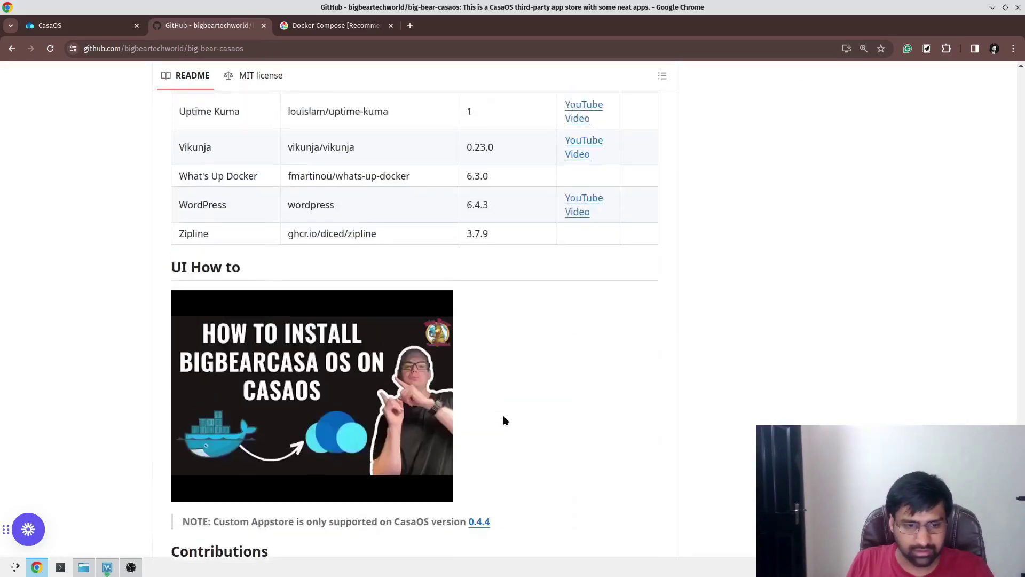
{"action": "scroll", "coordinate": [507, 419], "scroll_direction": "up", "scroll_amount": 20}
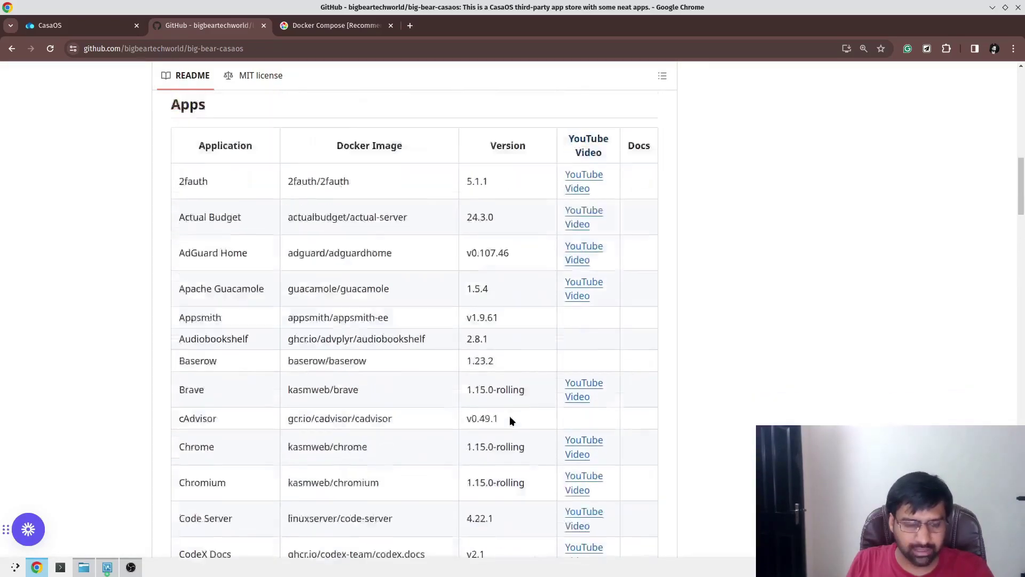
{"action": "scroll", "coordinate": [510, 416], "scroll_direction": "up", "scroll_amount": 10}
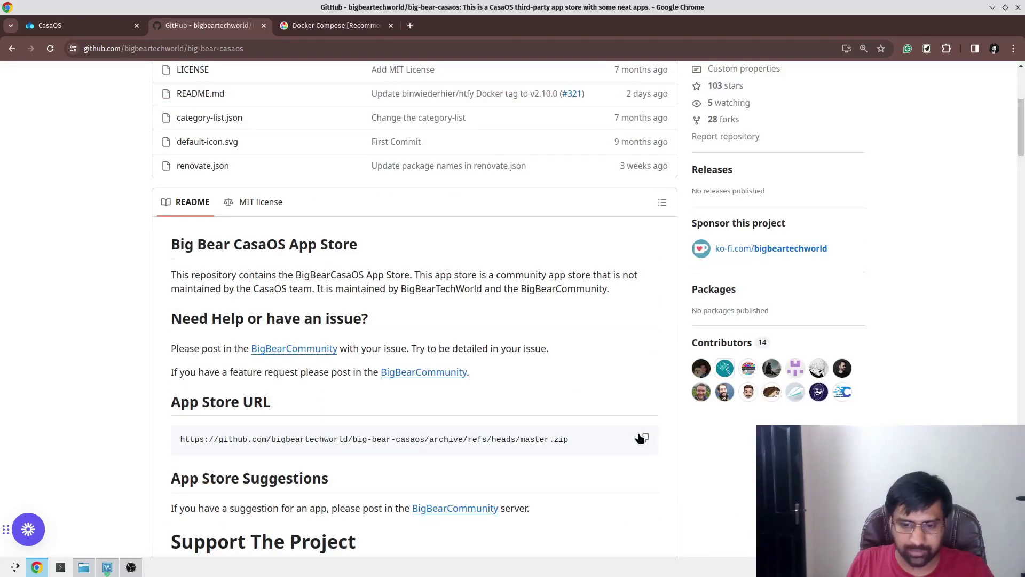
{"action": "left_click", "coordinate": [640, 438]}
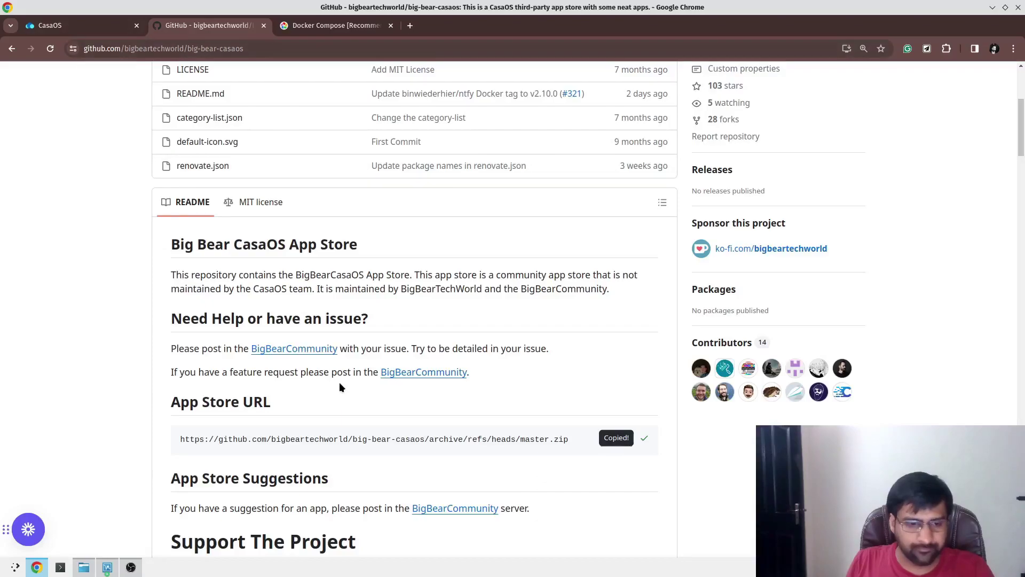
{"action": "triple_click", "coordinate": [233, 440]}
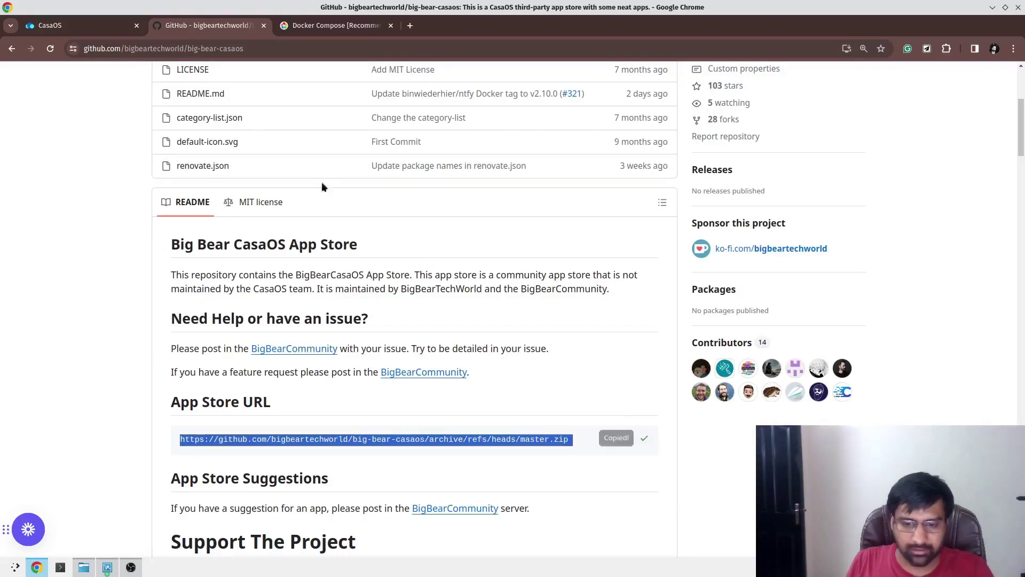
{"action": "left_click", "coordinate": [73, 27]}
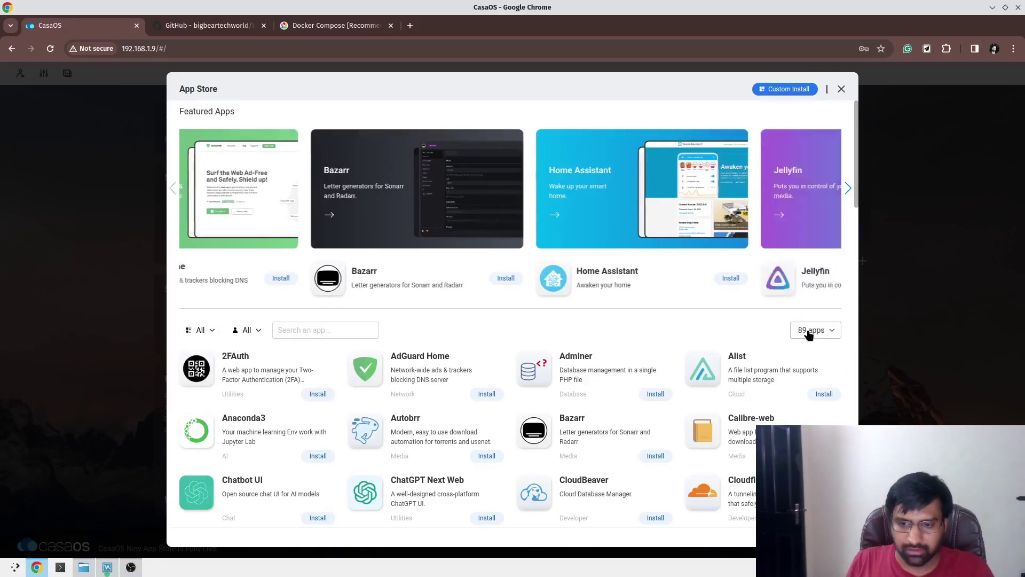
Add the pasted Big Bear URL as a new App Store source and scroll to Immich.
{"action": "left_click", "coordinate": [809, 332]}
{"action": "left_click", "coordinate": [793, 379]}
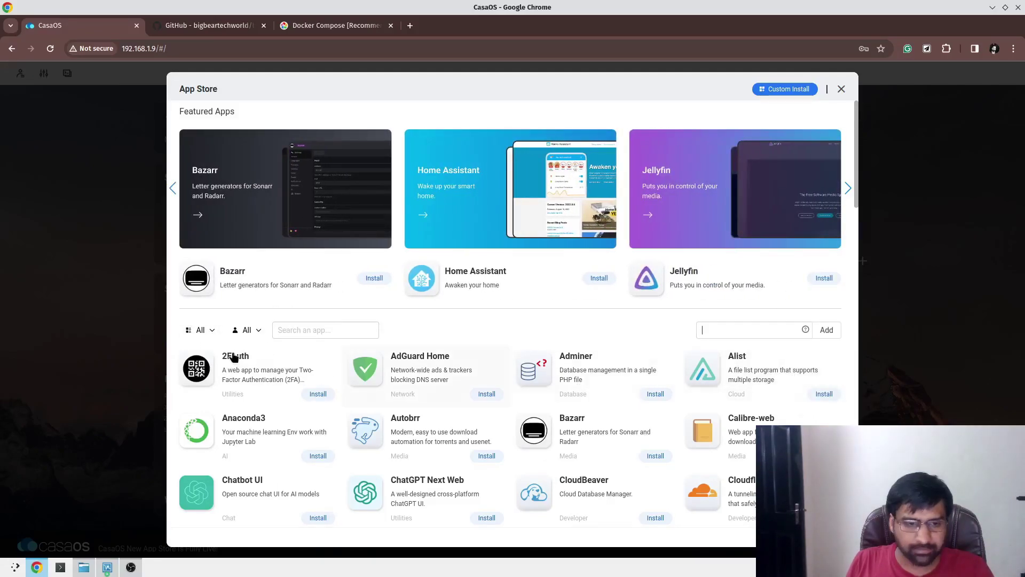
{"action": "key", "text": "ctrl+v"}
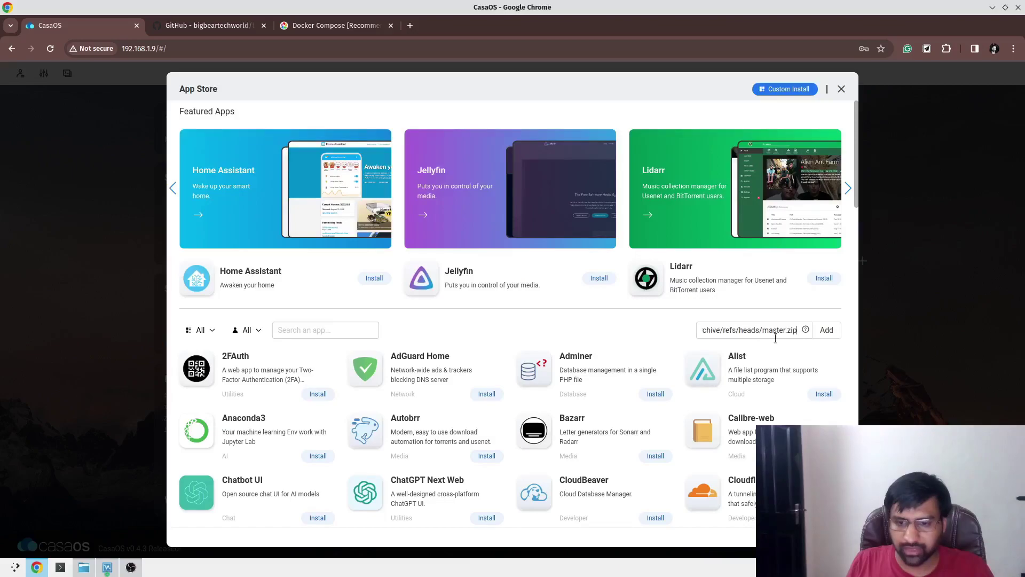
{"action": "left_click", "coordinate": [828, 331]}
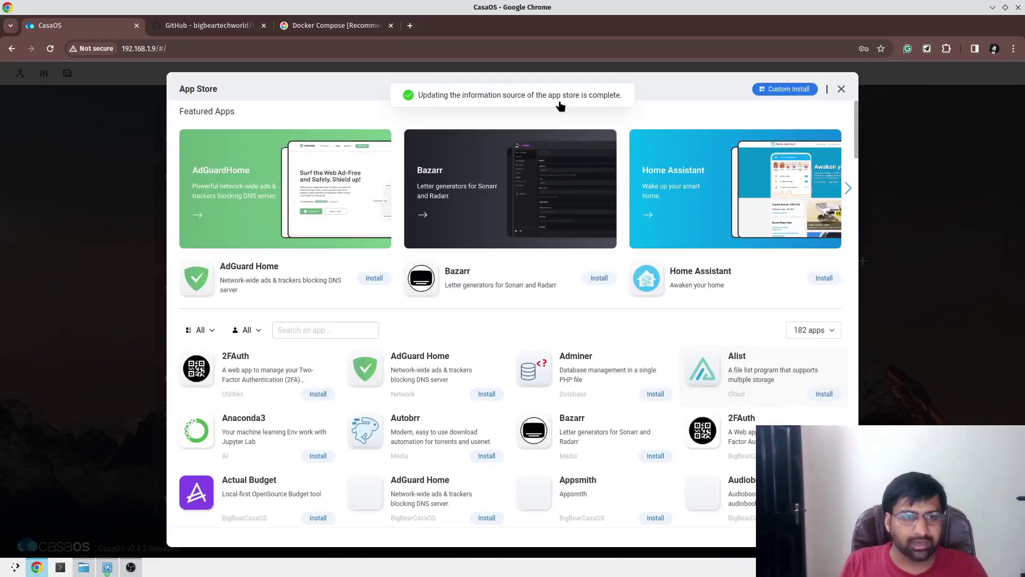
{"action": "scroll", "coordinate": [513, 315], "scroll_direction": "down", "scroll_amount": 15}
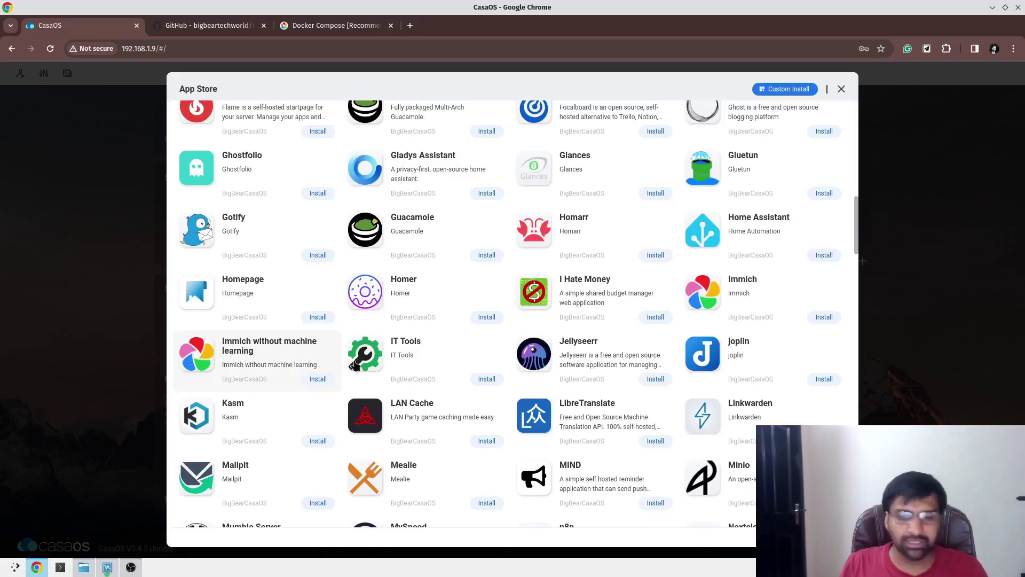
Install Immich from its App Store card.
{"action": "left_click", "coordinate": [830, 318]}
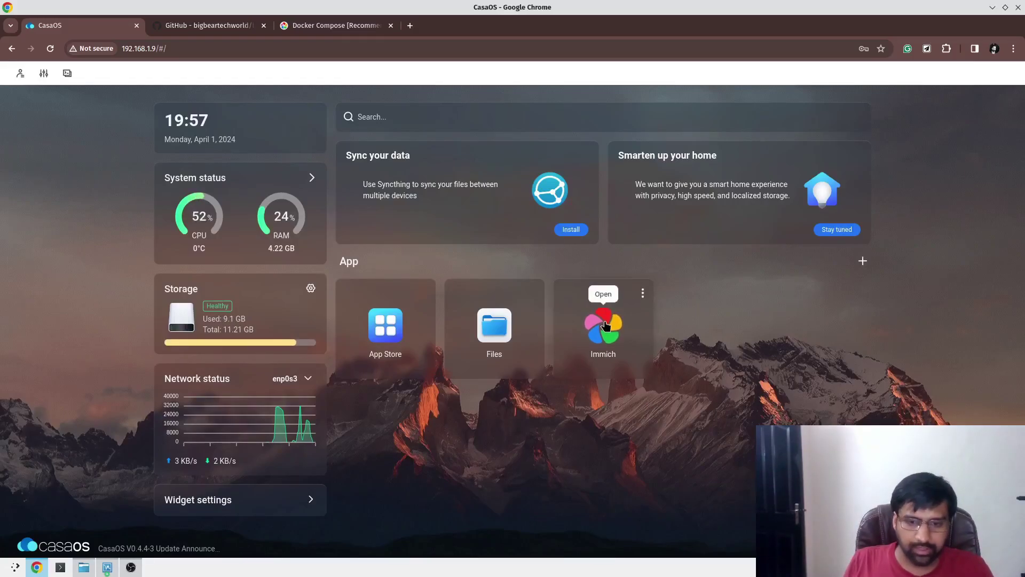
Open Immich's settings and put the database container on big-bear-immich_default.
{"action": "left_click", "coordinate": [643, 294]}
{"action": "left_click", "coordinate": [664, 349]}
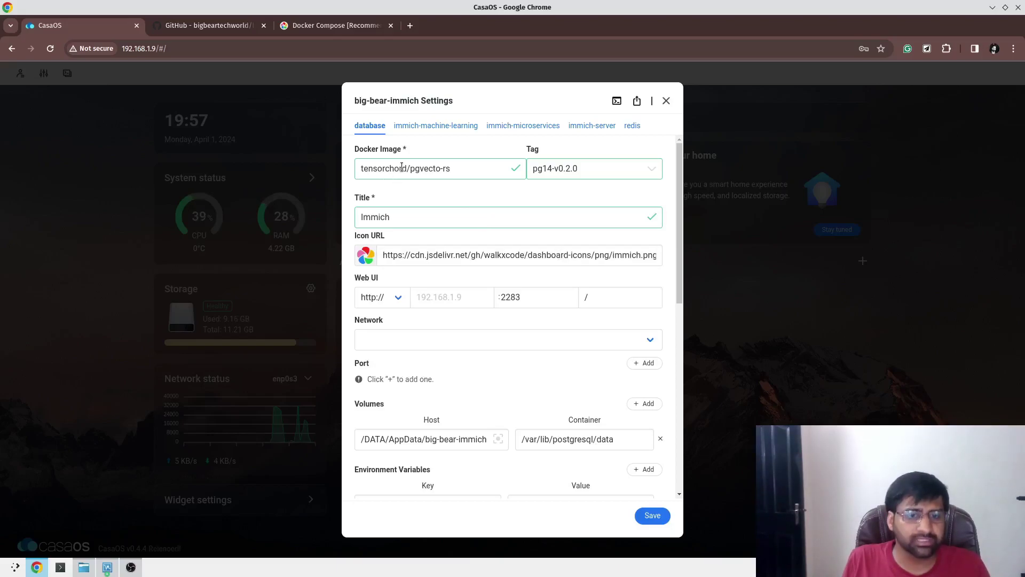
{"action": "scroll", "coordinate": [402, 168], "scroll_direction": "down", "scroll_amount": 5}
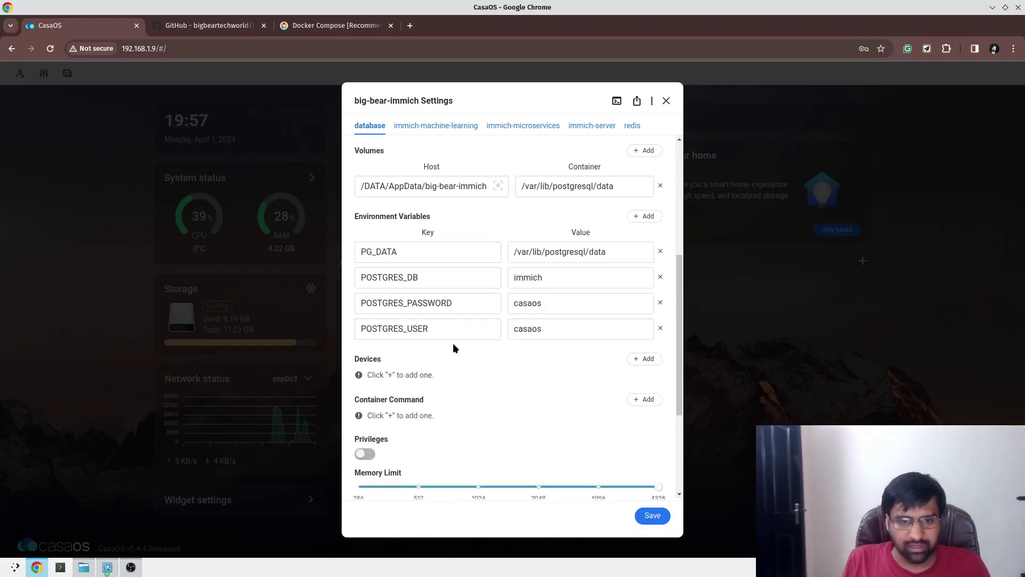
{"action": "scroll", "coordinate": [453, 348], "scroll_direction": "up", "scroll_amount": 4}
{"action": "left_click", "coordinate": [432, 278]}
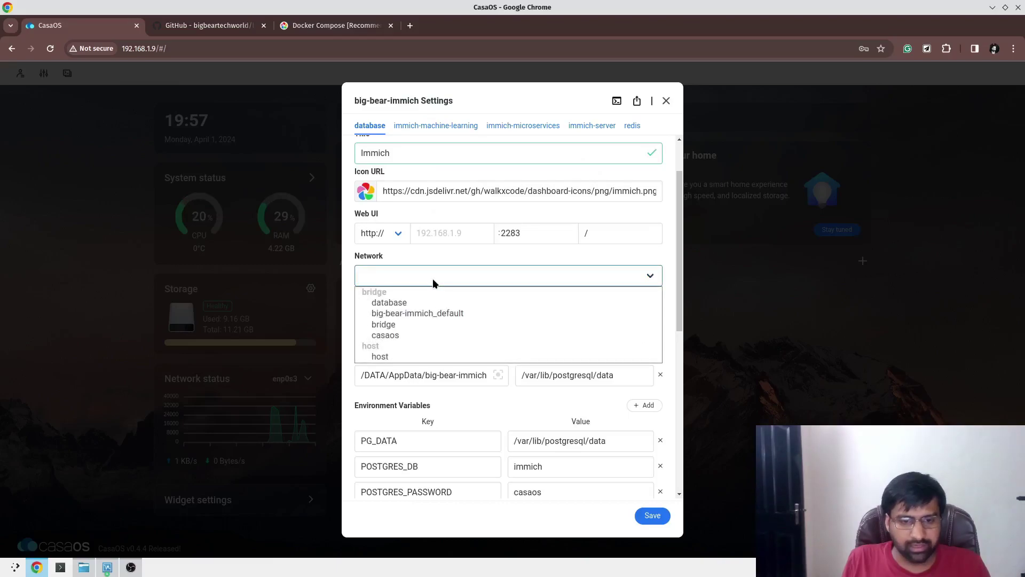
{"action": "left_click", "coordinate": [453, 314]}
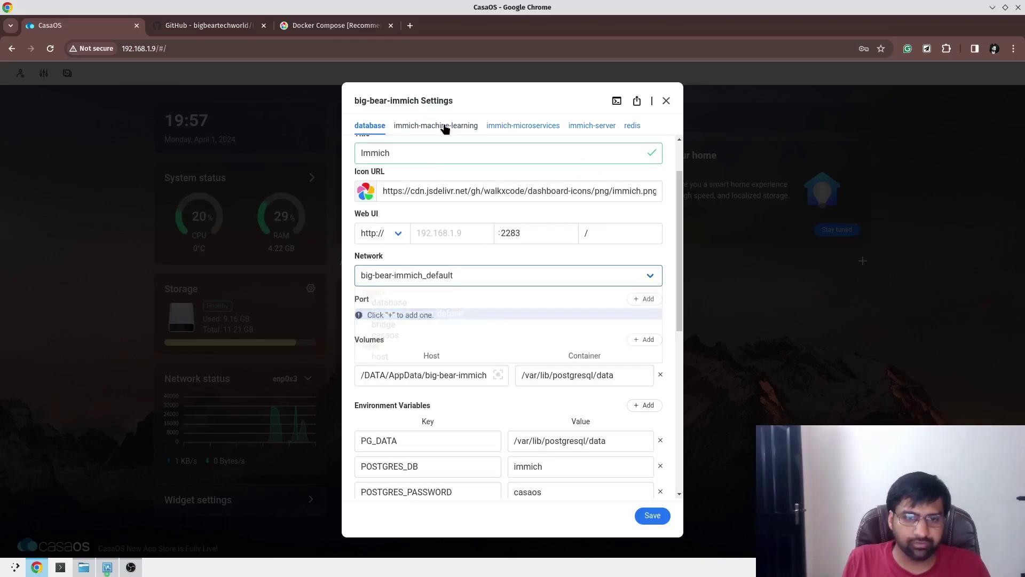
Set the machine-learning, microservices and server containers to the big-bear-immich_default network.
{"action": "left_click", "coordinate": [443, 126]}
{"action": "left_click", "coordinate": [461, 193]}
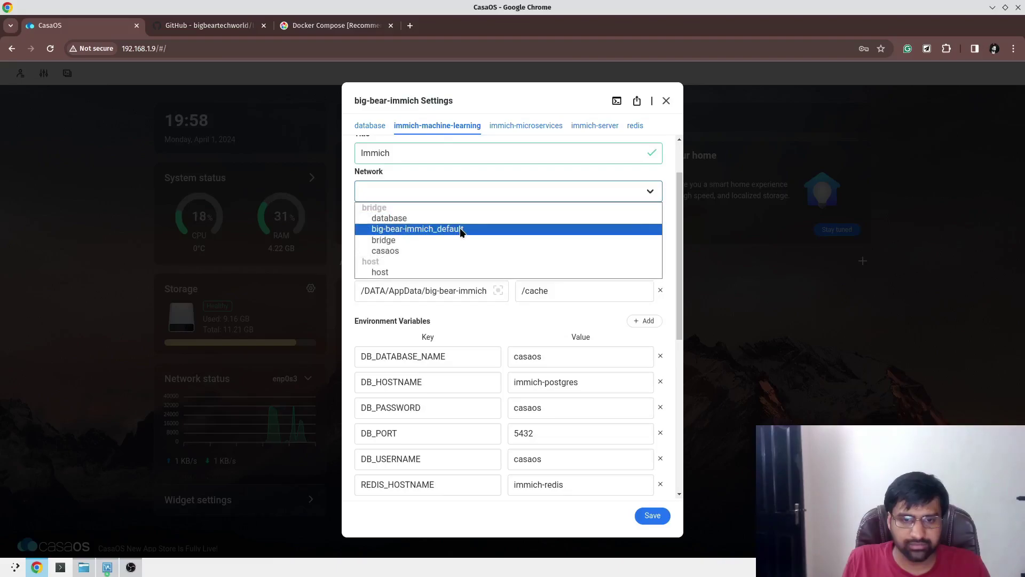
{"action": "left_click", "coordinate": [460, 228]}
{"action": "left_click", "coordinate": [507, 128]}
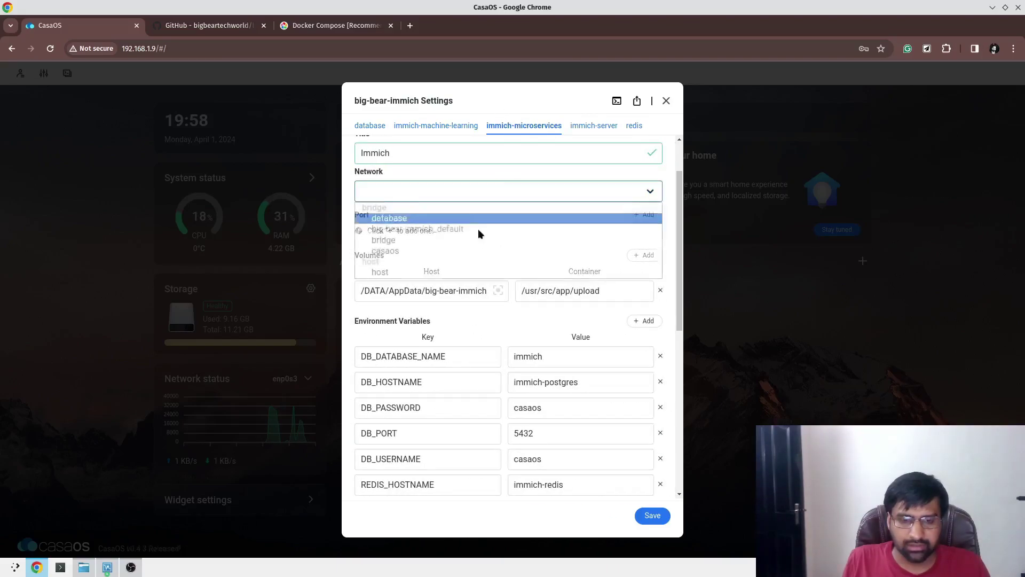
{"action": "left_click", "coordinate": [479, 219]}
{"action": "left_click", "coordinate": [480, 196]}
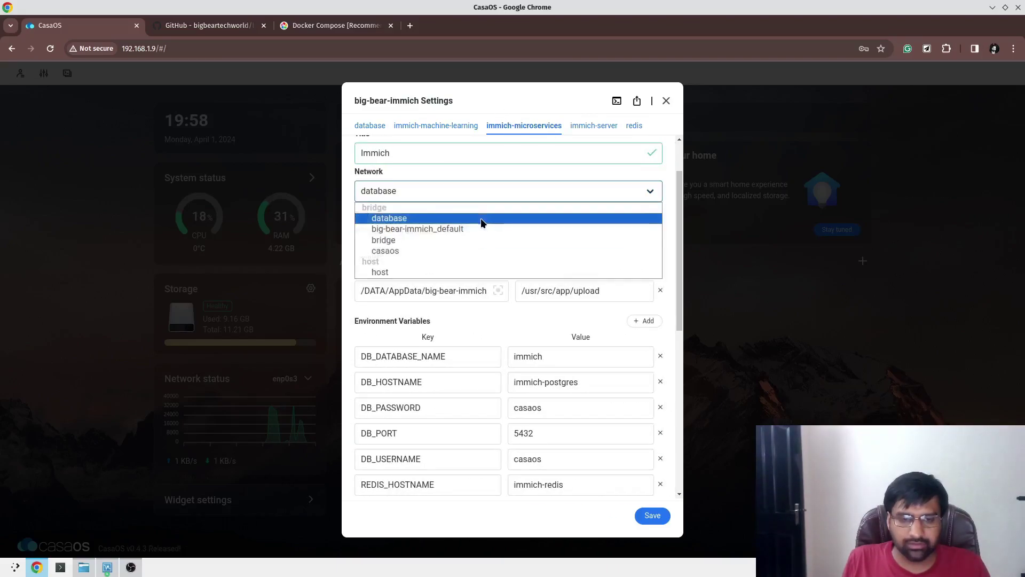
{"action": "left_click", "coordinate": [481, 230]}
{"action": "left_click", "coordinate": [595, 127]}
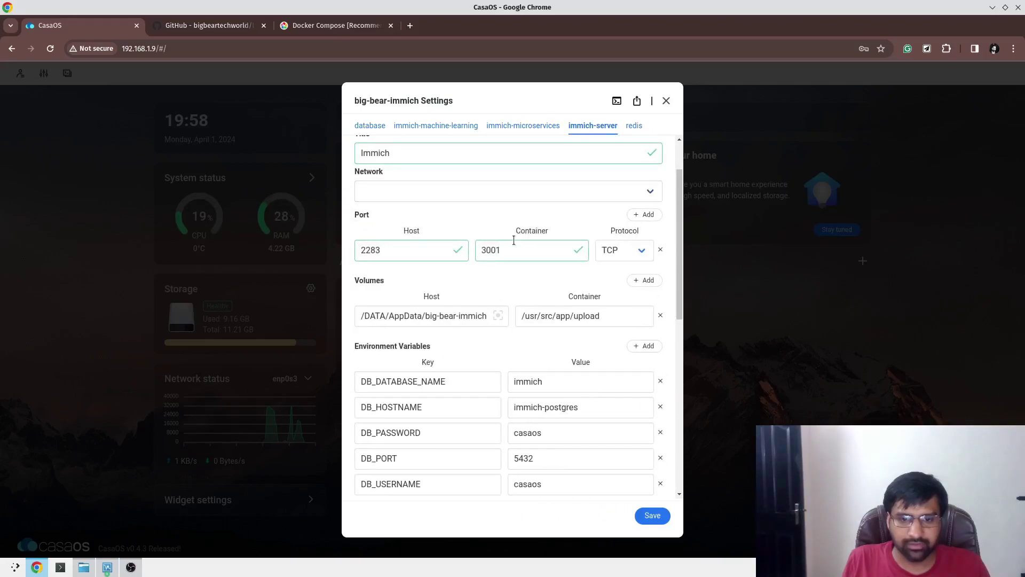
{"action": "left_click", "coordinate": [511, 193]}
{"action": "left_click", "coordinate": [504, 229]}
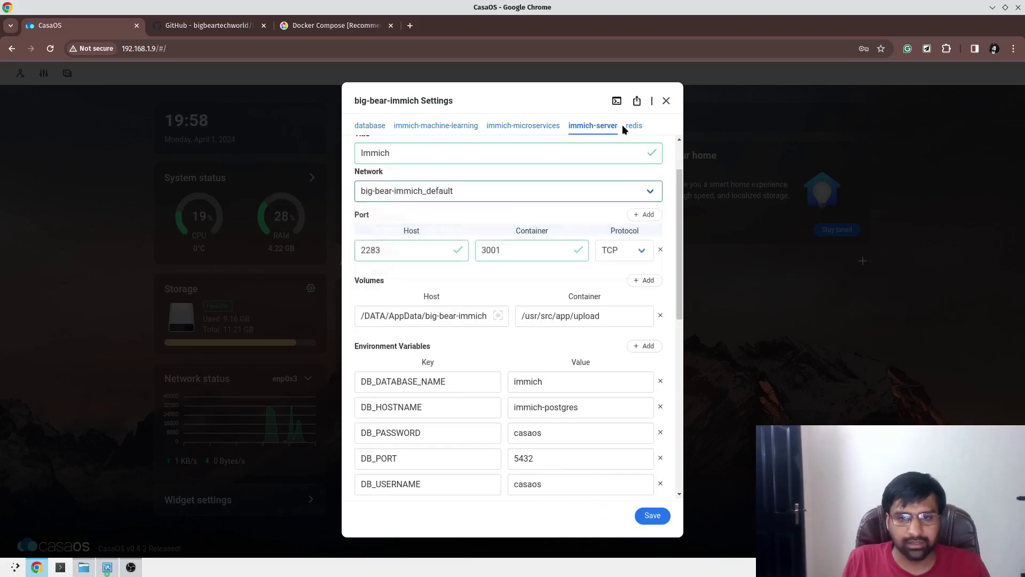
Review each container's settings, from database through redis, to confirm the network choices.
{"action": "left_click", "coordinate": [574, 188]}
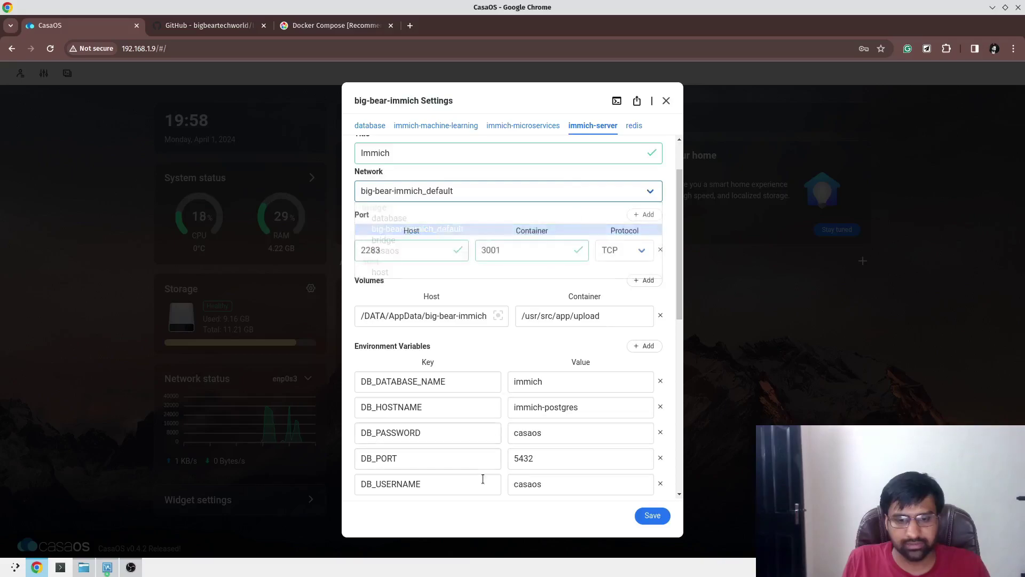
{"action": "scroll", "coordinate": [488, 465], "scroll_direction": "down", "scroll_amount": 2}
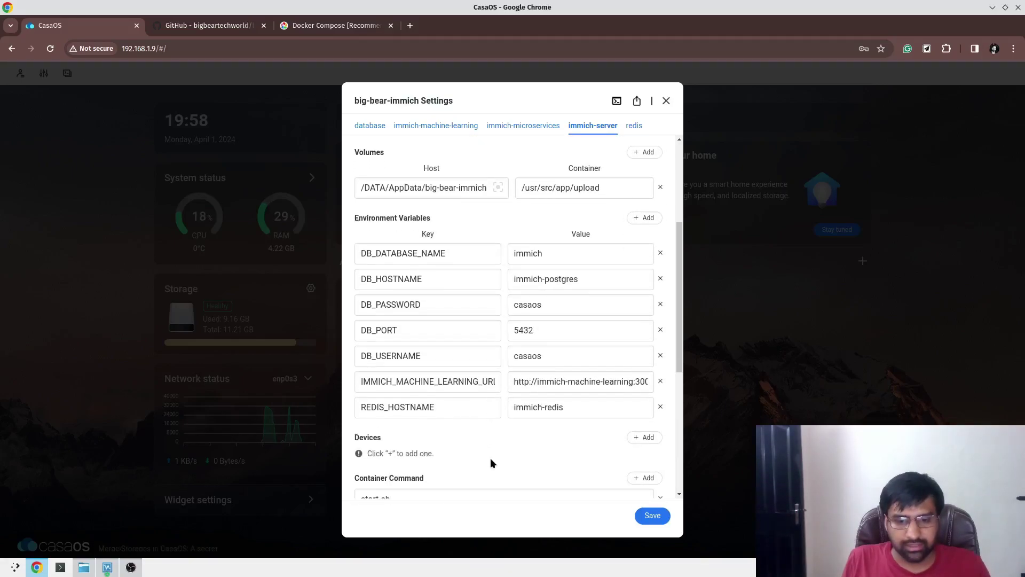
{"action": "scroll", "coordinate": [543, 417], "scroll_direction": "up", "scroll_amount": 3}
{"action": "left_click", "coordinate": [497, 126]}
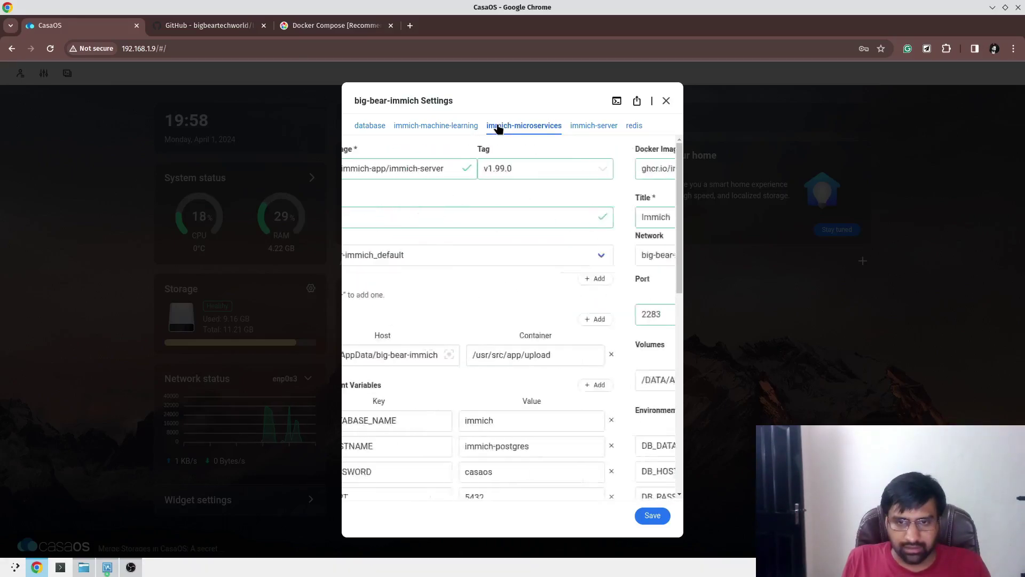
{"action": "left_click", "coordinate": [446, 126]}
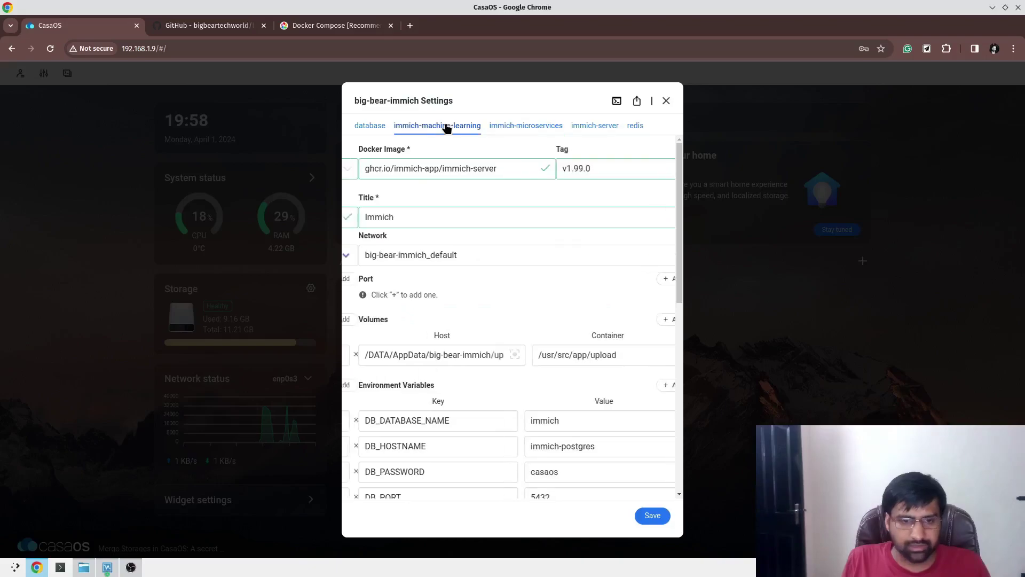
{"action": "left_click", "coordinate": [360, 129]}
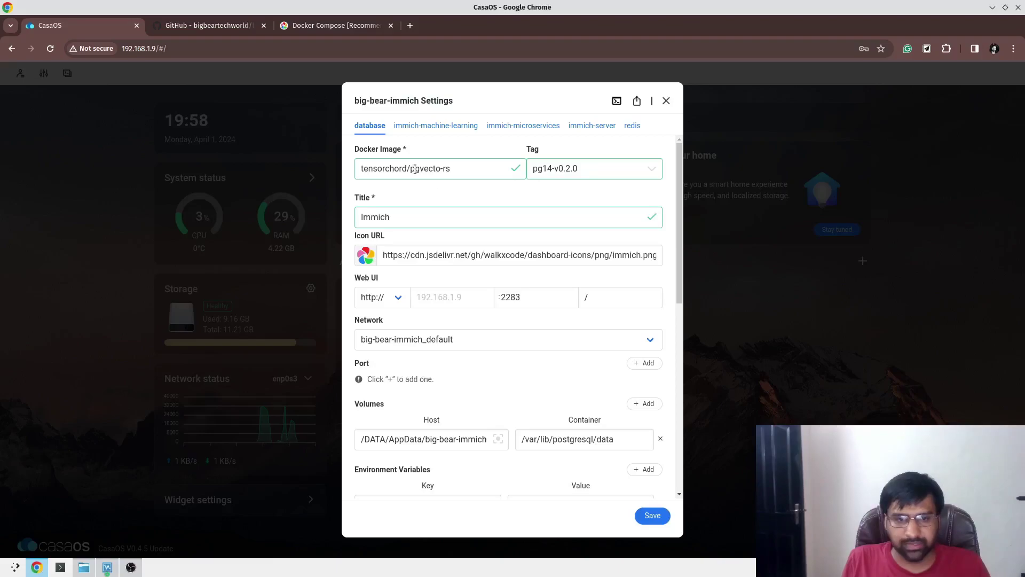
{"action": "left_click", "coordinate": [449, 126]}
{"action": "left_click", "coordinate": [521, 126]}
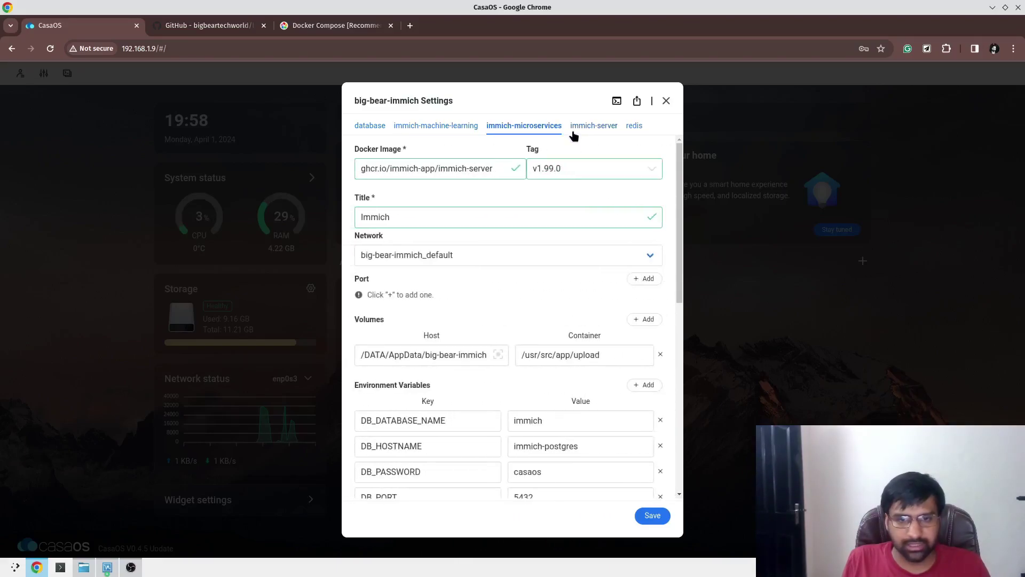
{"action": "left_click", "coordinate": [581, 126]}
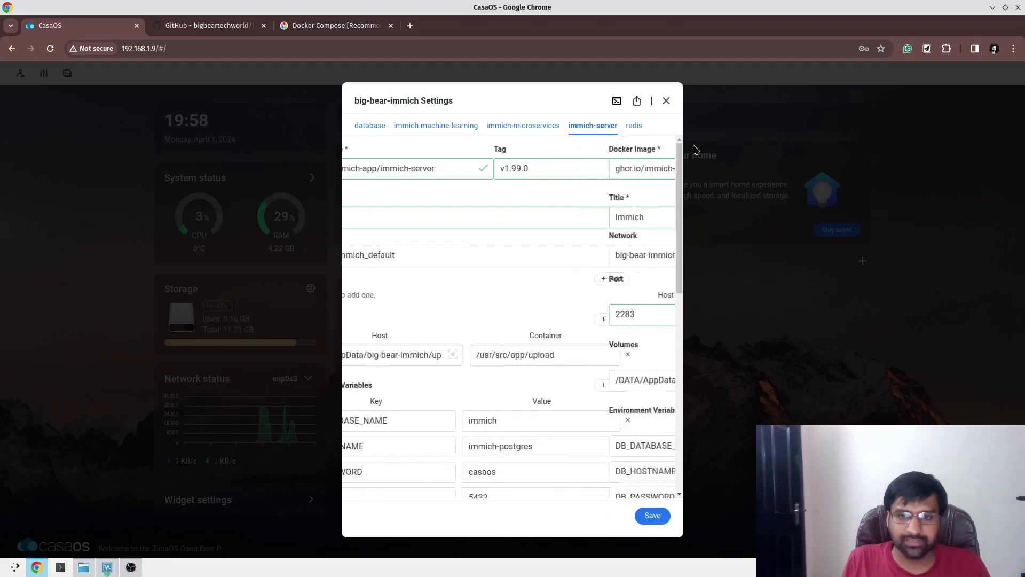
{"action": "left_click", "coordinate": [636, 126]}
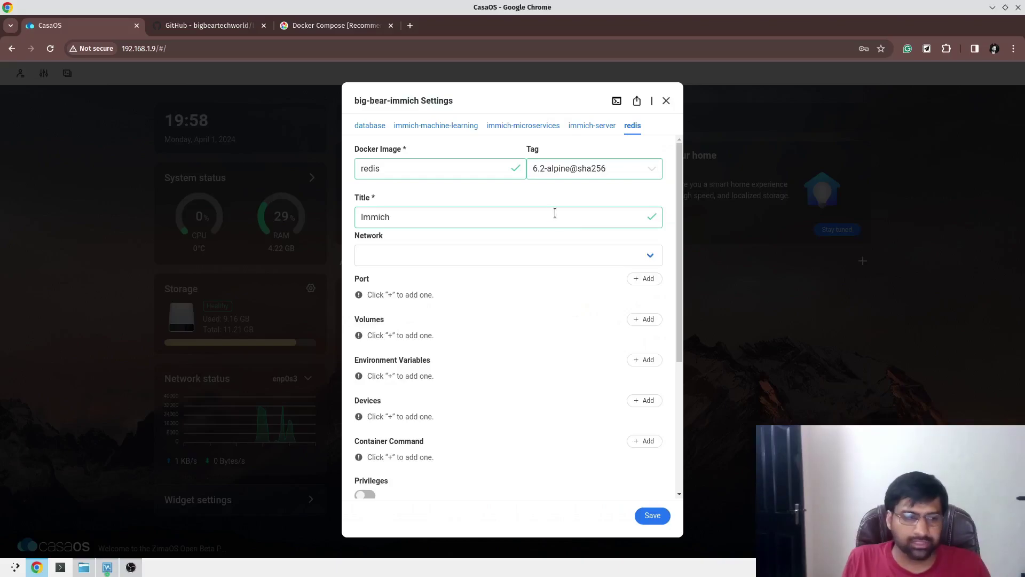
Save the container settings, launch Immich, and start Getting Started.
{"action": "left_click", "coordinate": [652, 516]}
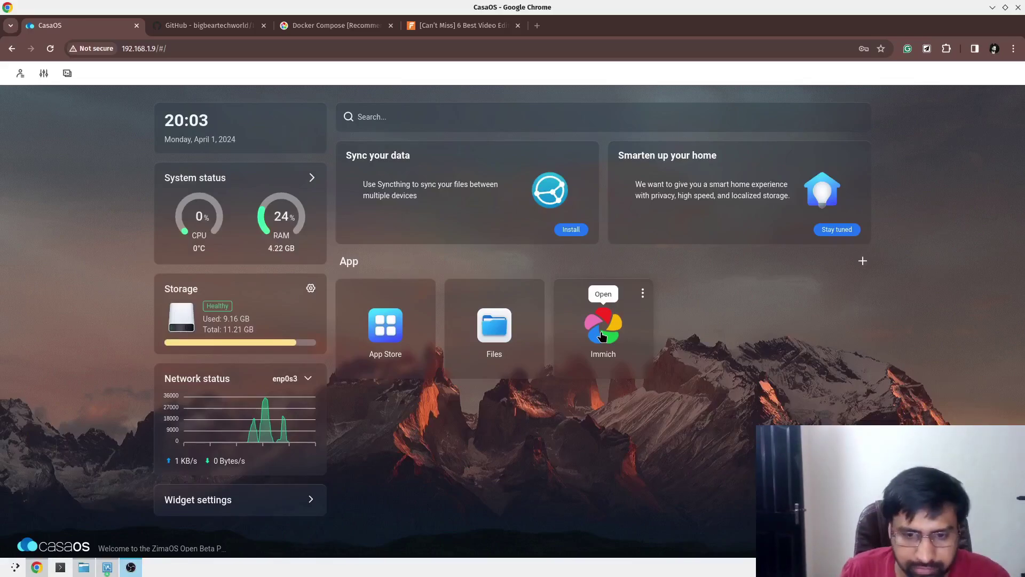
{"action": "left_click", "coordinate": [602, 335]}
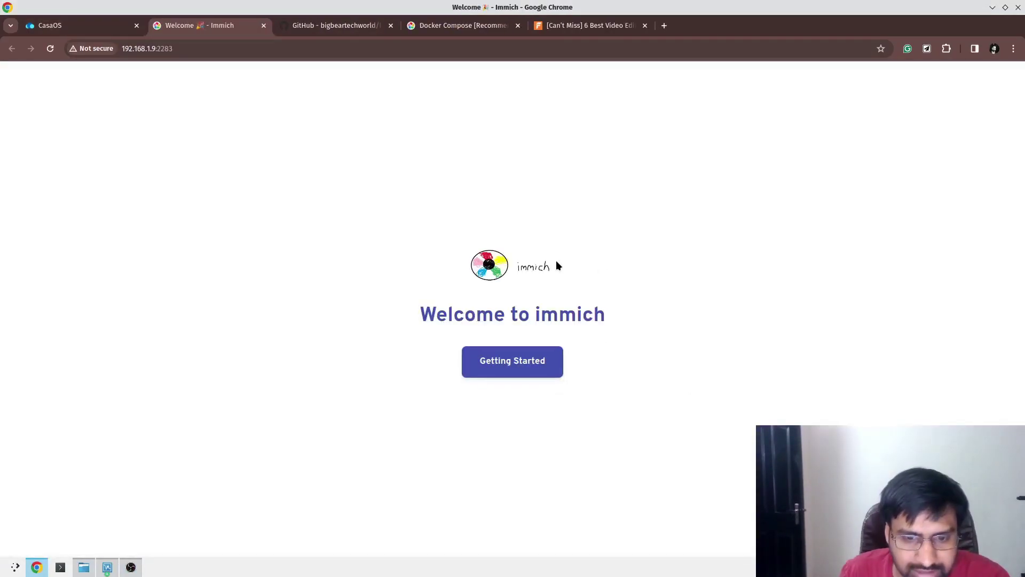
{"action": "left_click", "coordinate": [504, 367]}
Enter the admin e-mail and password, then begin the password confirmation.
{"action": "left_click", "coordinate": [427, 297]}
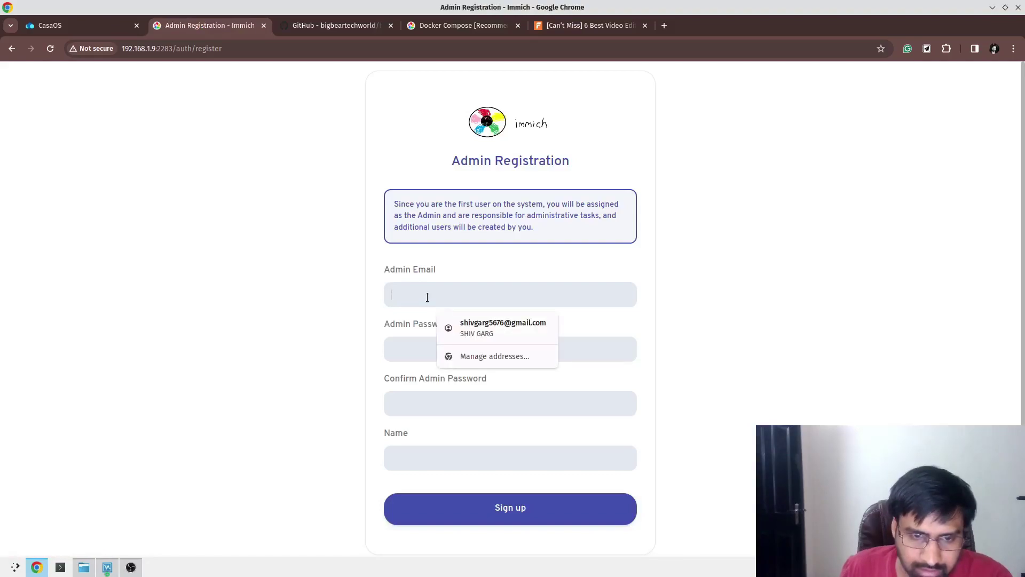
{"action": "type", "text": "admin@example"}
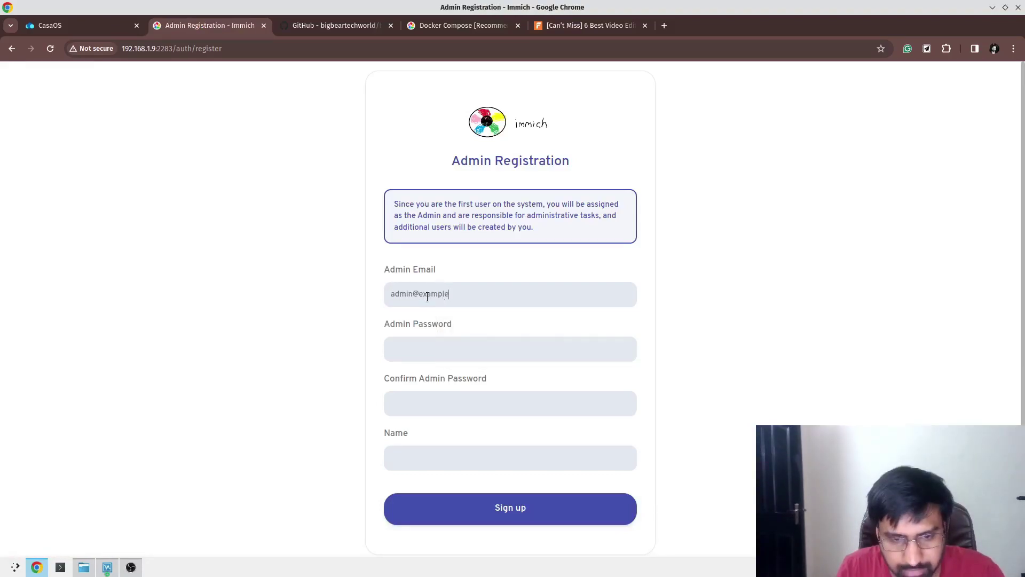
{"action": "type", "text": "*********"}
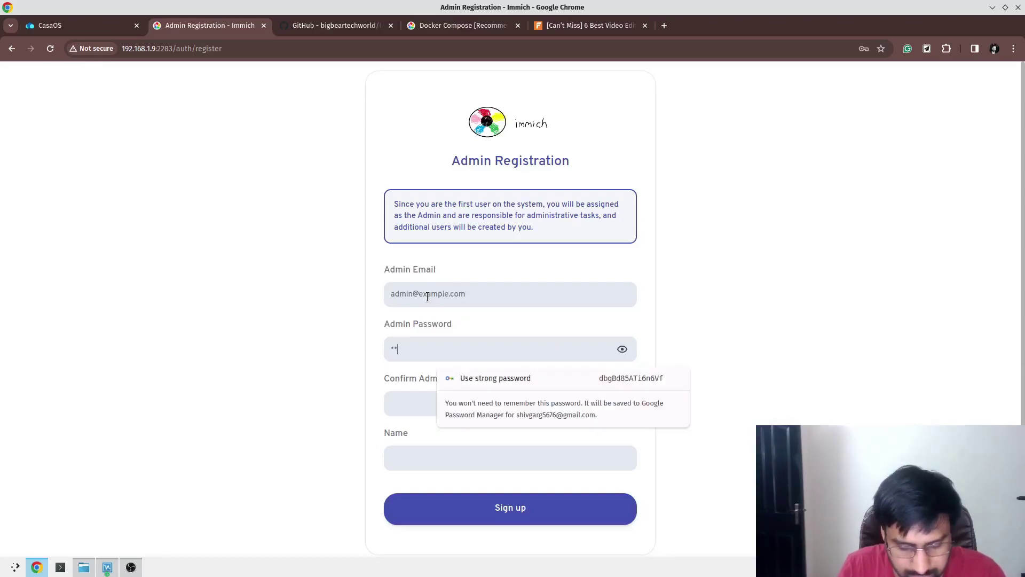
{"action": "key", "text": "Tab"}
{"action": "type", "text": "******"}
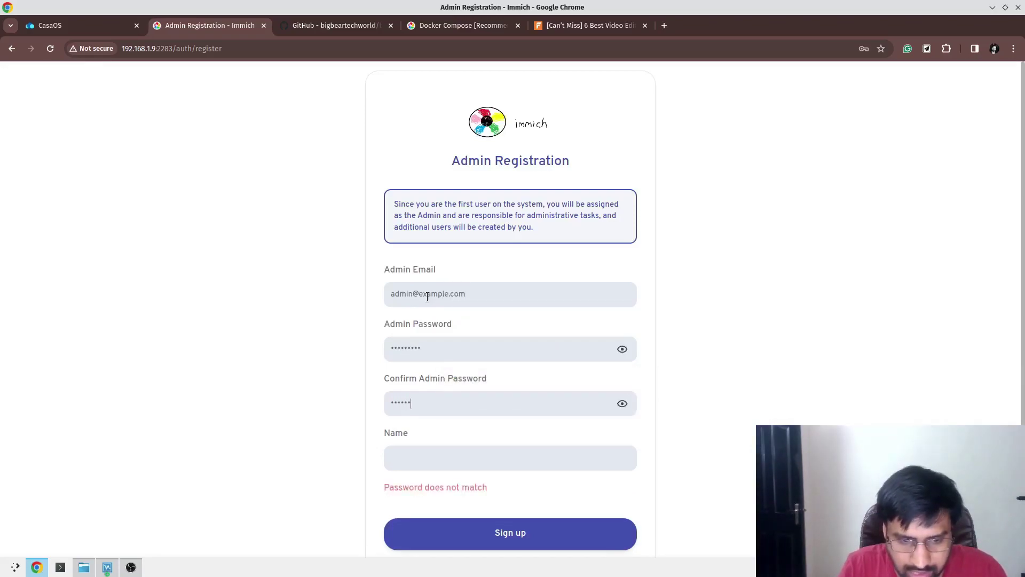
{"action": "type", "text": "***"}
{"action": "type", "text": "admin"}
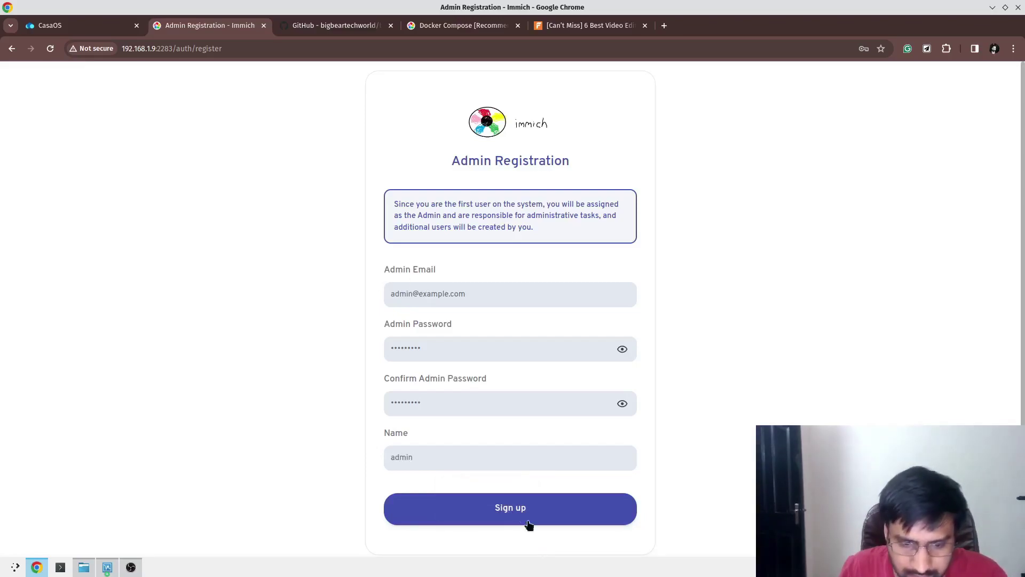
Submit the admin registration, save the login in the browser, and sign in as admin.
{"action": "left_click", "coordinate": [529, 524]}
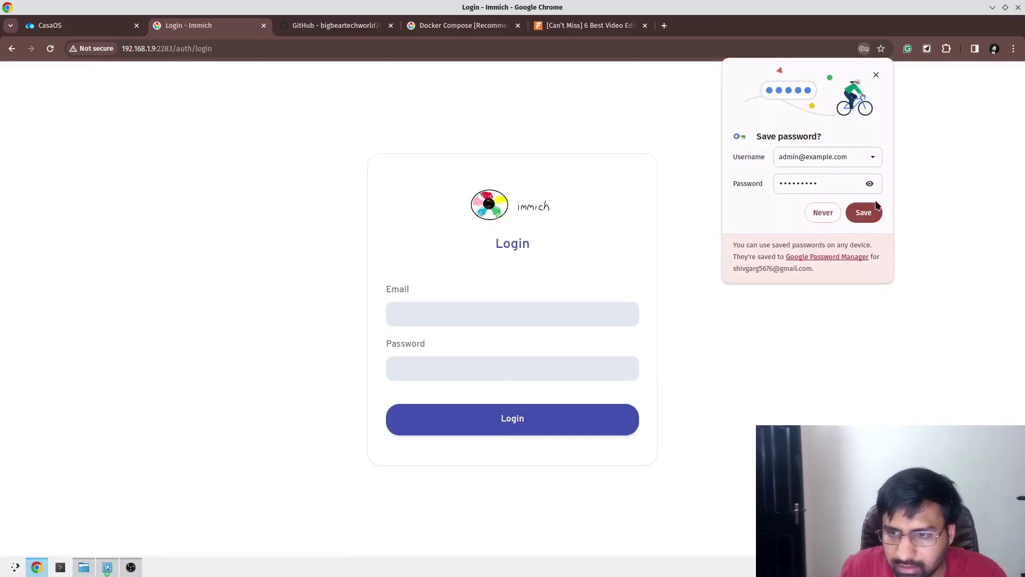
{"action": "left_click", "coordinate": [865, 213]}
{"action": "left_click", "coordinate": [485, 318]}
{"action": "left_click", "coordinate": [493, 340]}
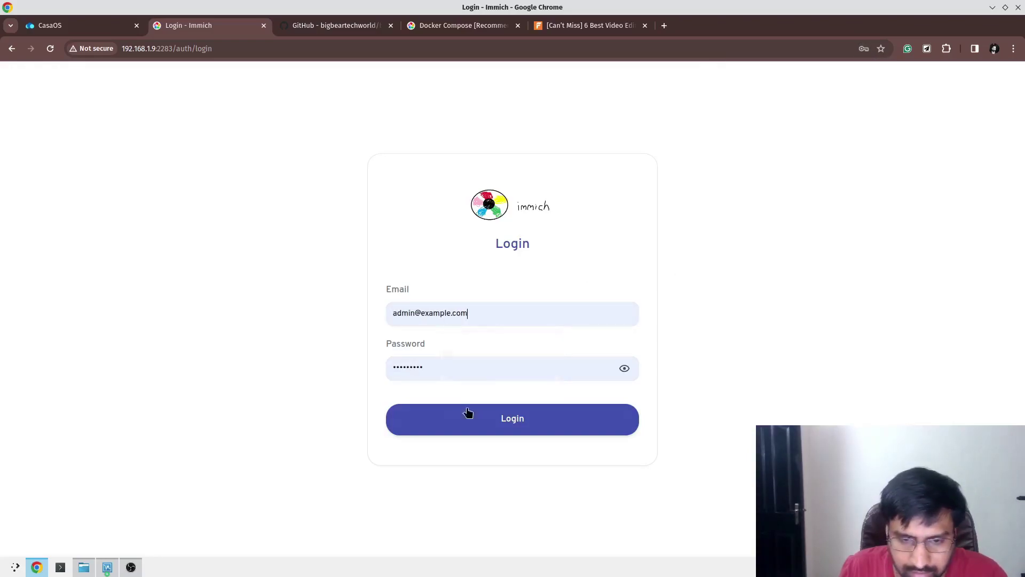
{"action": "left_click", "coordinate": [468, 413]}
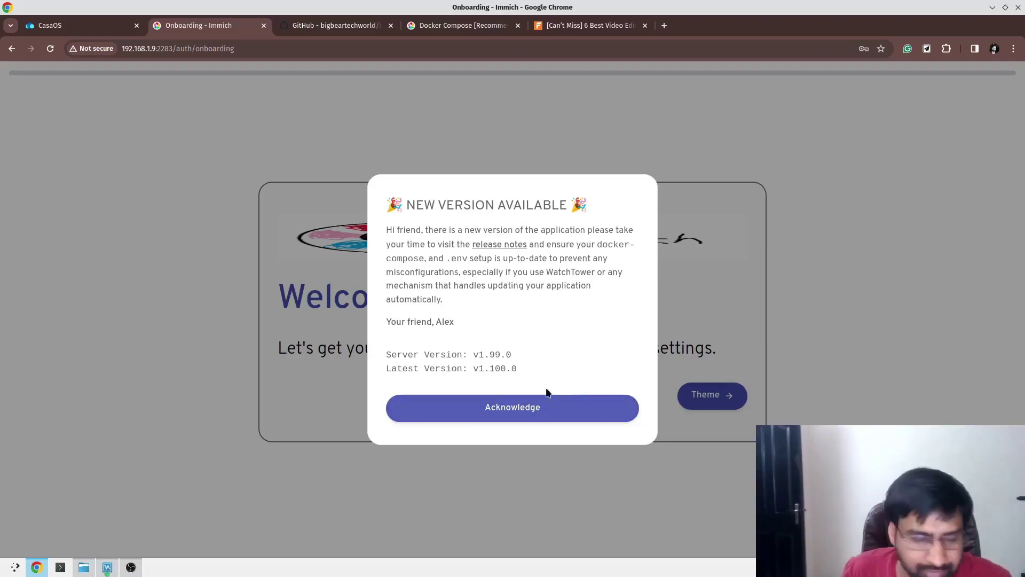
Dismiss the new-version notice and finish onboarding with the storage template left off.
{"action": "left_click", "coordinate": [546, 420]}
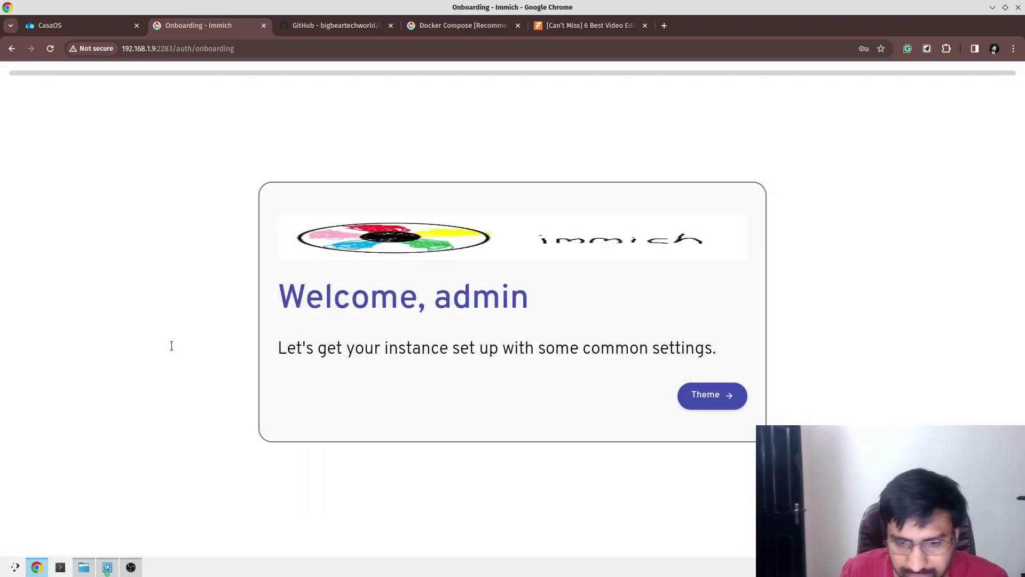
{"action": "left_click", "coordinate": [695, 402]}
{"action": "left_click", "coordinate": [665, 478]}
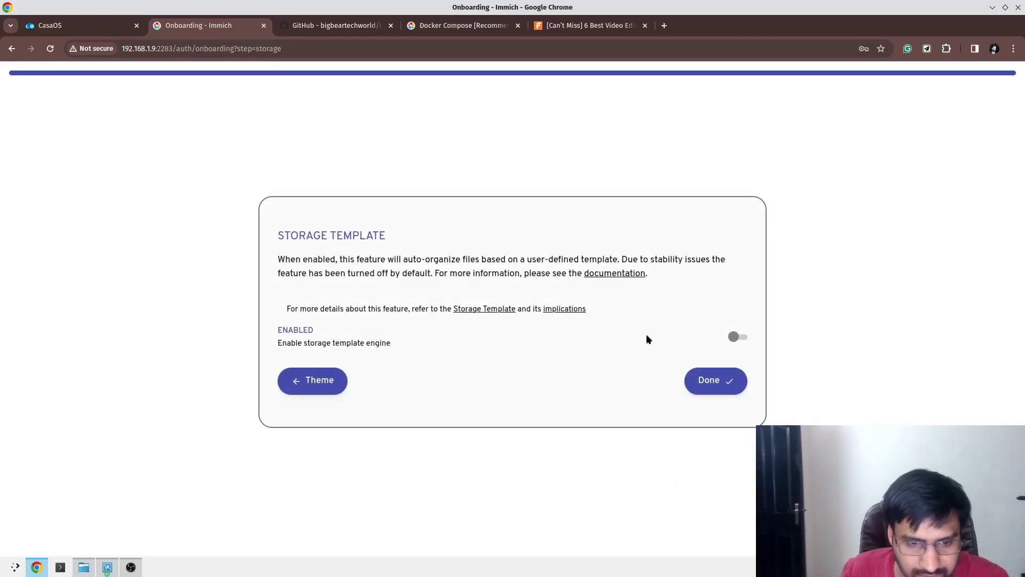
{"action": "left_click", "coordinate": [700, 391]}
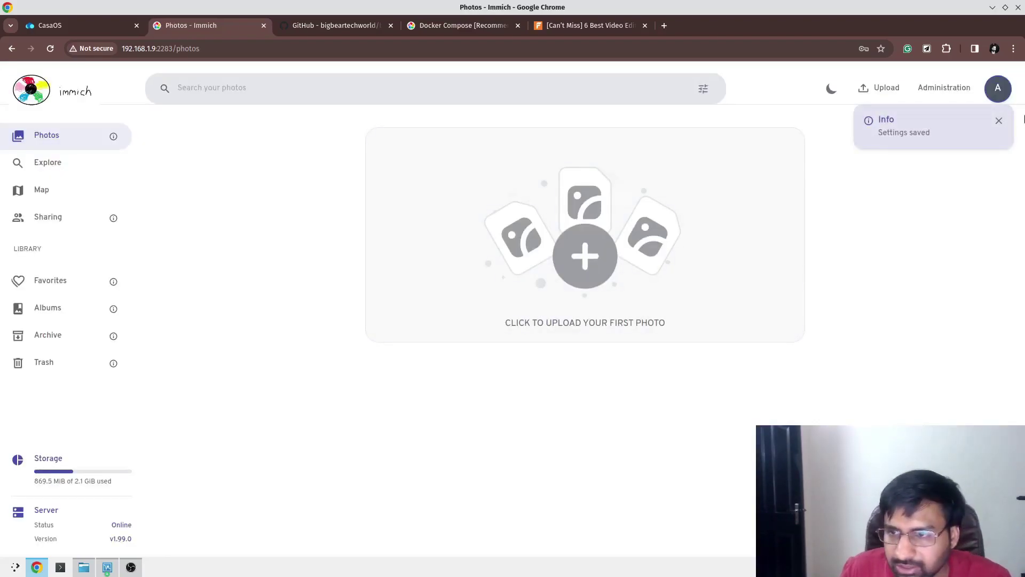
Close the Settings saved toast, glance at CasaOS, and return to Immich's Photos page.
{"action": "left_click", "coordinate": [999, 124]}
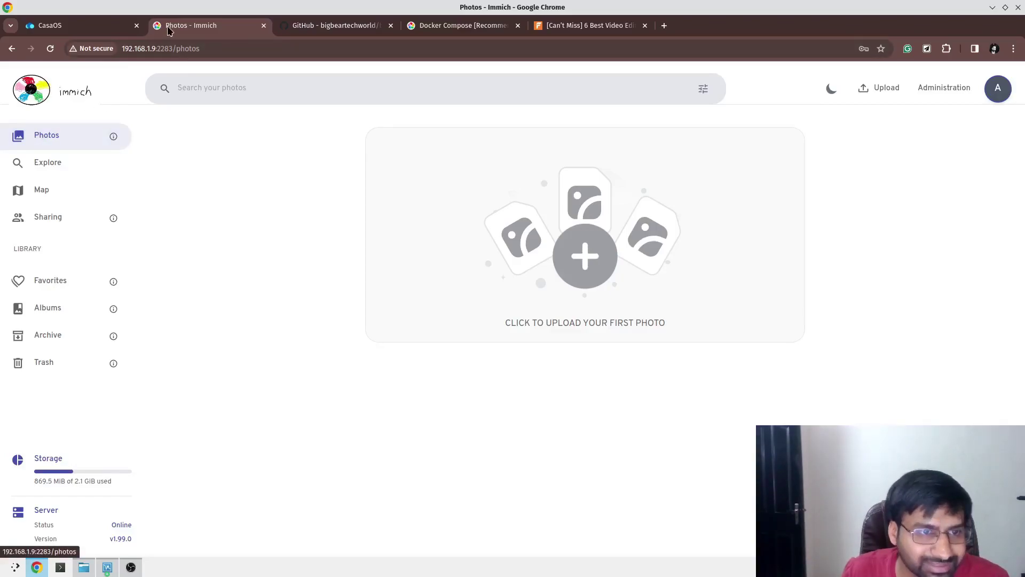
{"action": "left_click", "coordinate": [120, 32]}
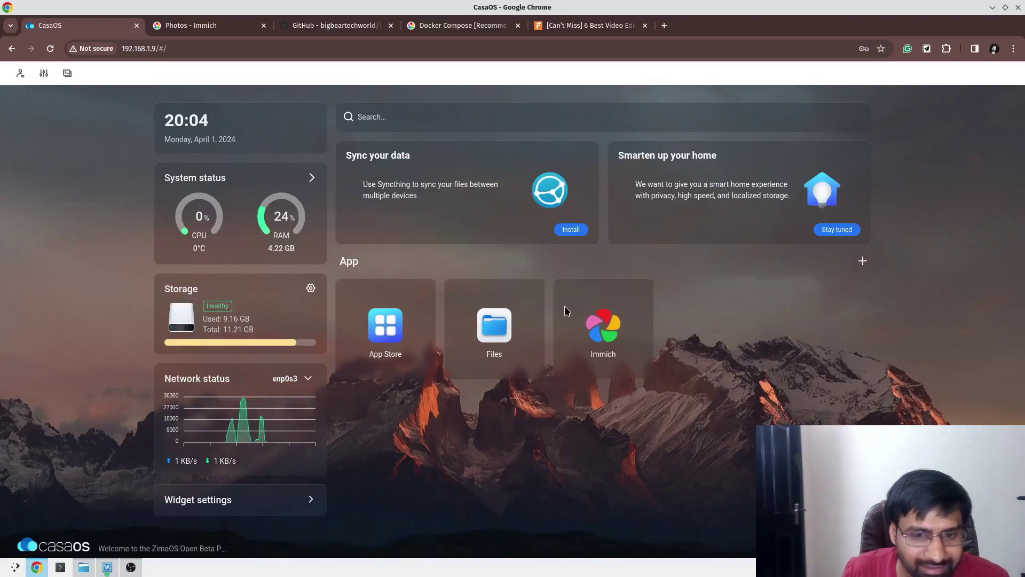
{"action": "left_click", "coordinate": [243, 25]}
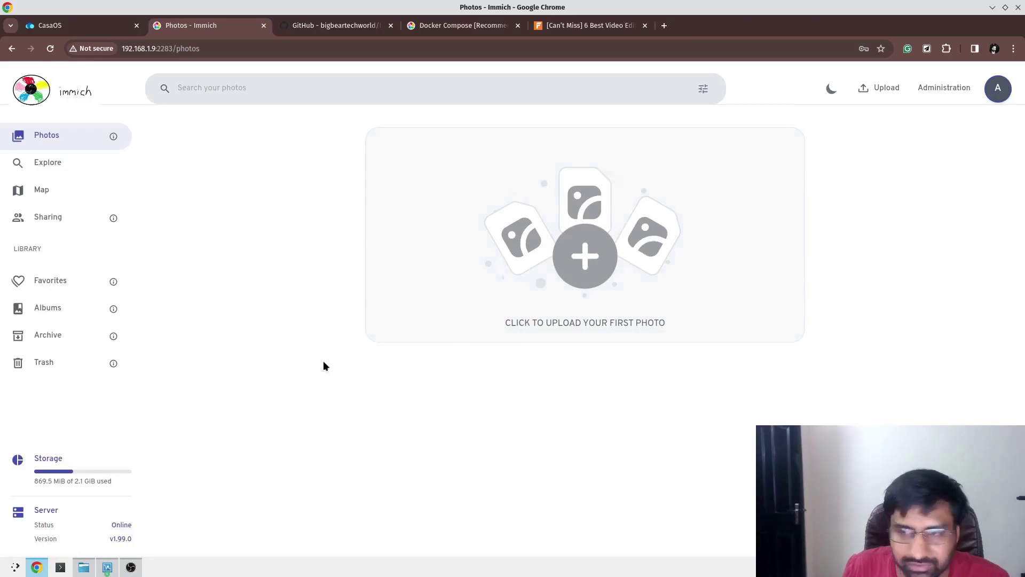
Browse Explore, Map, Sharing, Favorites, Albums, Archive and Trash, then open Administration's User Management.
{"action": "left_click", "coordinate": [33, 162]}
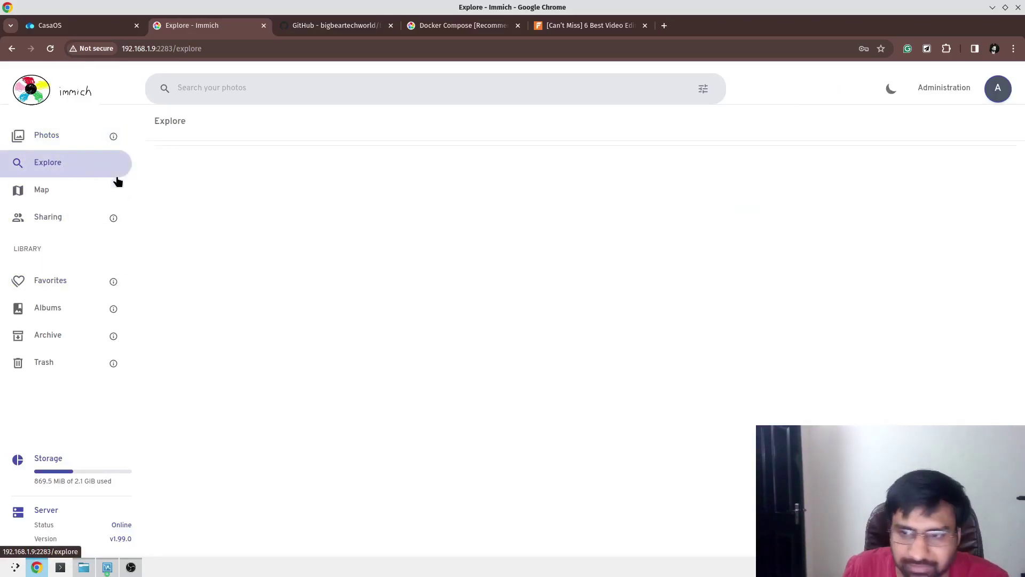
{"action": "left_click", "coordinate": [66, 198]}
{"action": "left_click", "coordinate": [66, 217]}
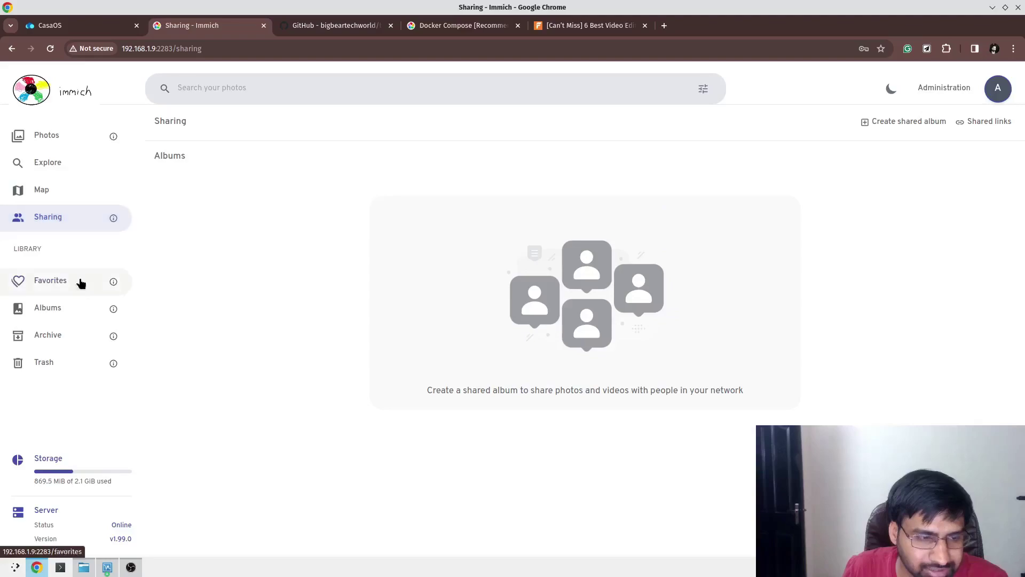
{"action": "left_click", "coordinate": [69, 290]}
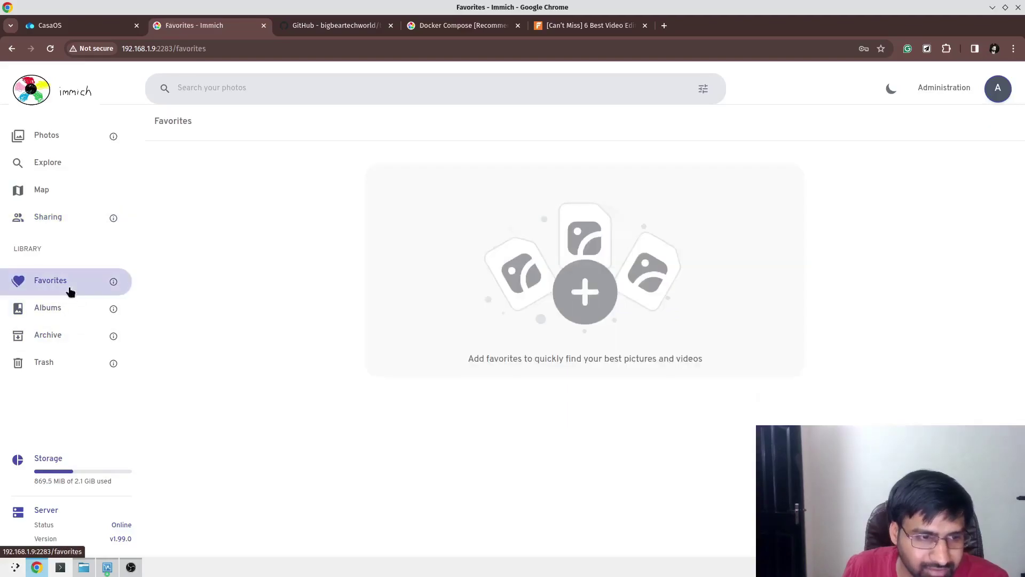
{"action": "left_click", "coordinate": [68, 320]}
{"action": "left_click", "coordinate": [69, 342]}
{"action": "left_click", "coordinate": [71, 367]}
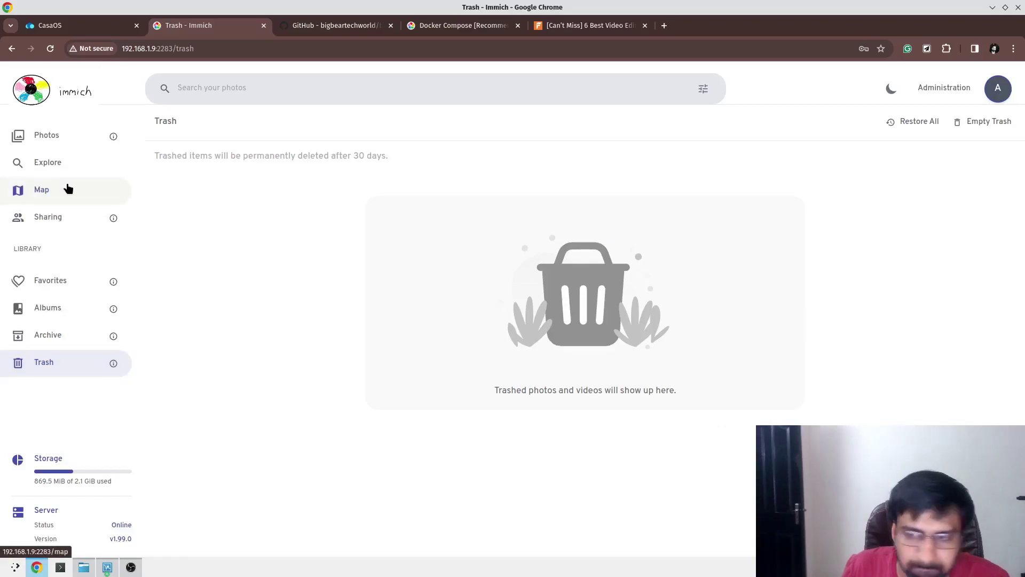
{"action": "left_click", "coordinate": [930, 90]}
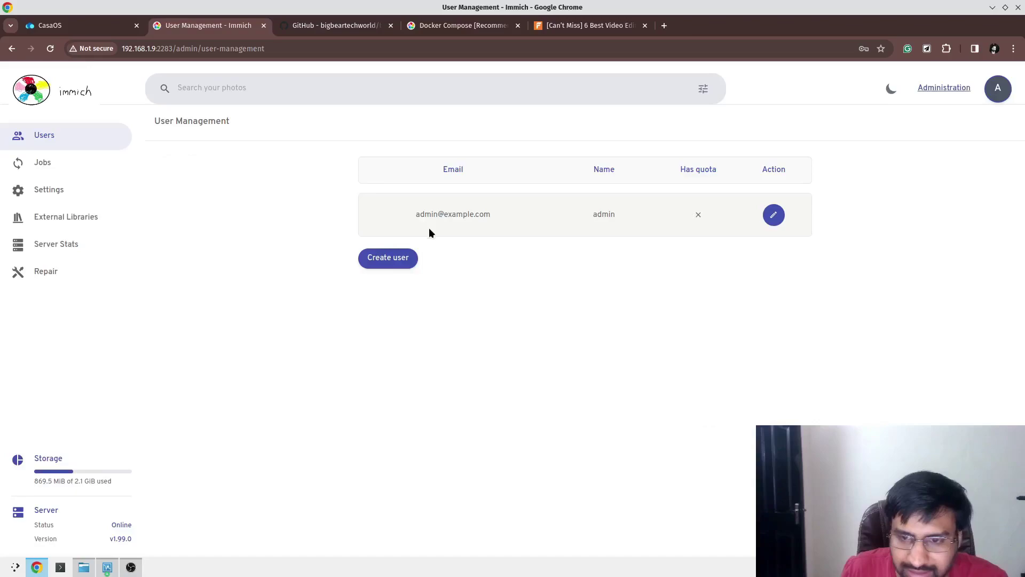
Create a second user with e-mail, password and a 2 GiB quota, and save the password in Chrome.
{"action": "left_click", "coordinate": [395, 258]}
{"action": "left_click", "coordinate": [461, 210]}
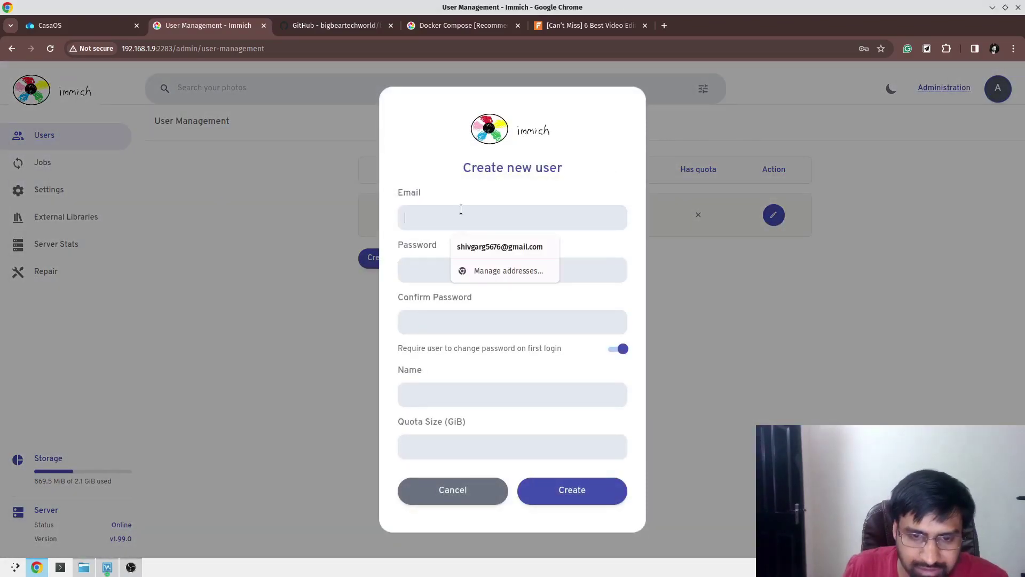
{"action": "left_click", "coordinate": [482, 246]}
{"action": "left_click", "coordinate": [470, 269]}
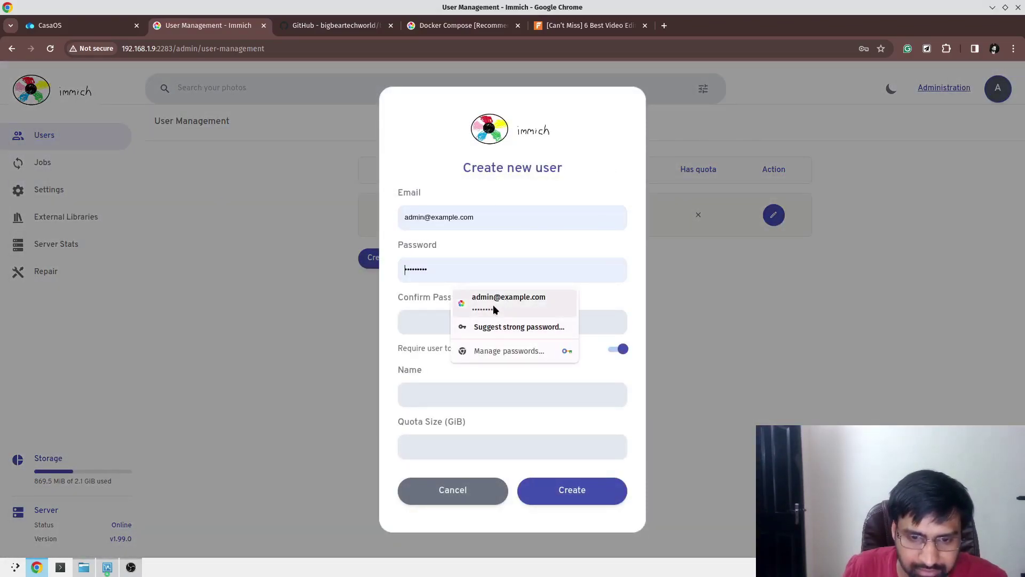
{"action": "left_click", "coordinate": [492, 305]}
{"action": "left_click", "coordinate": [482, 323]}
{"action": "type", "text": "password1"}
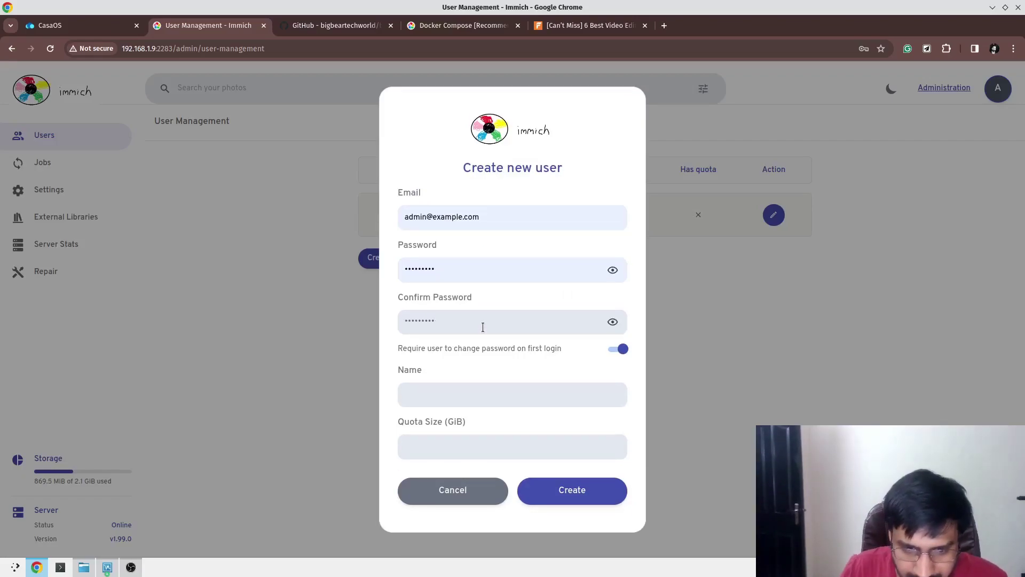
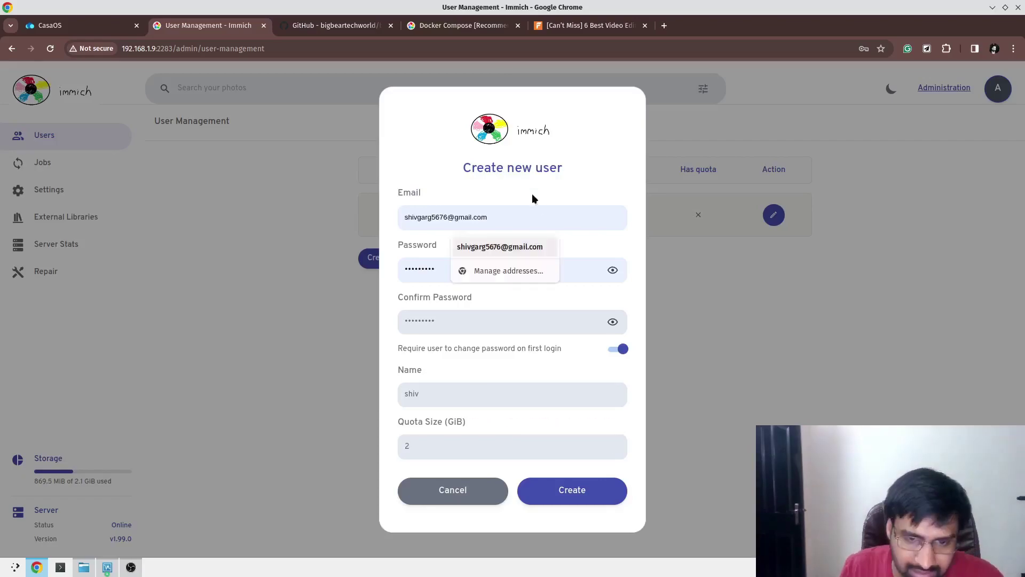
{"action": "left_click", "coordinate": [532, 240]}
{"action": "left_click", "coordinate": [539, 490]}
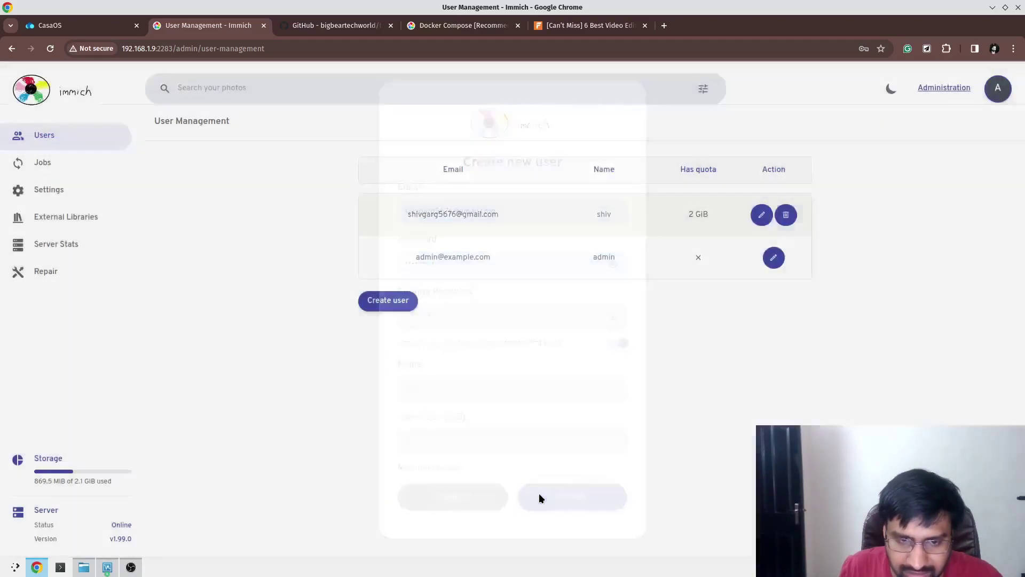
{"action": "left_click", "coordinate": [862, 214]}
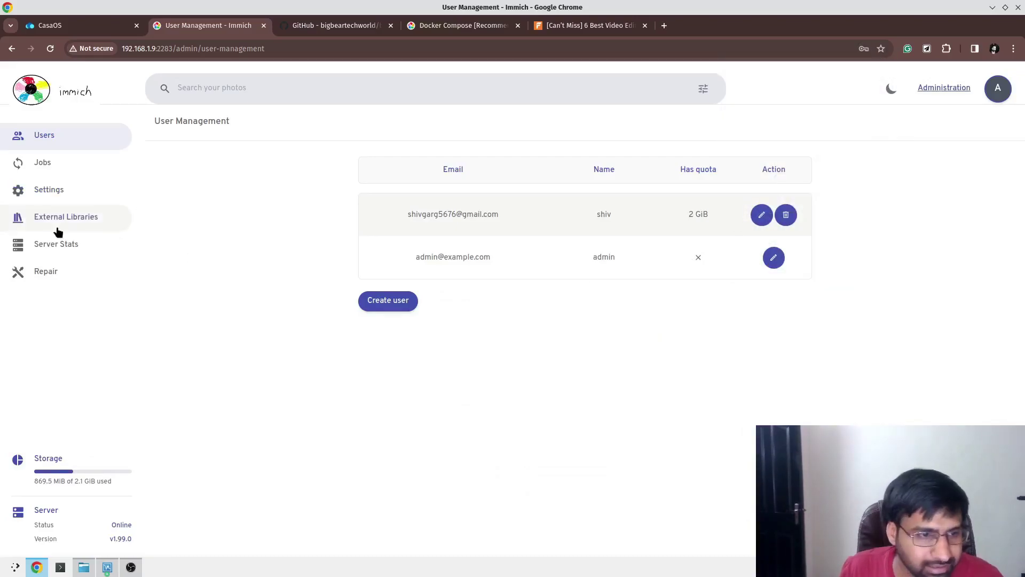
{"action": "left_click", "coordinate": [55, 243]}
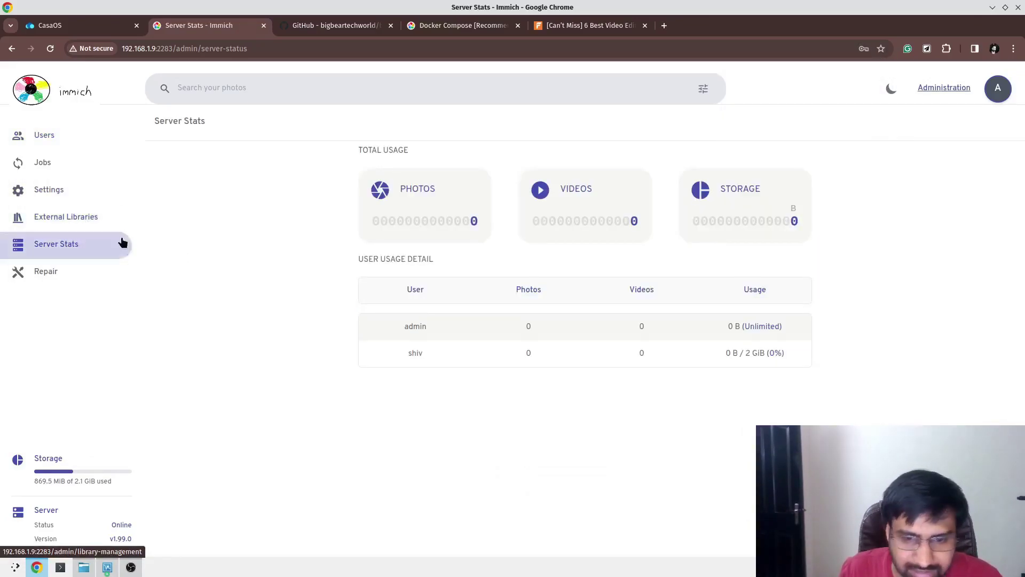
{"action": "left_click_drag", "start_coordinate": [394, 212], "coordinate": [954, 217]}
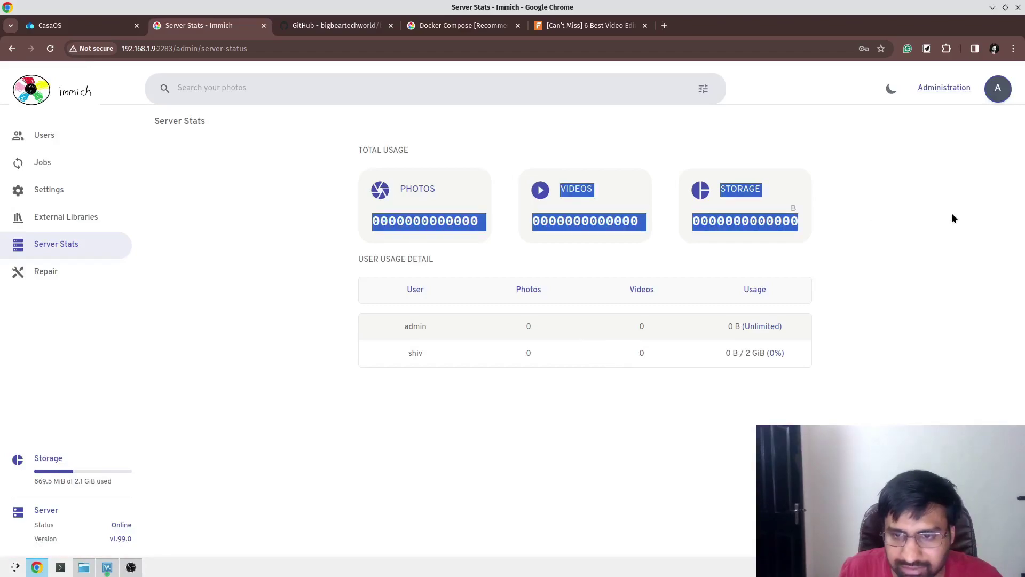
{"action": "left_click", "coordinate": [67, 221]}
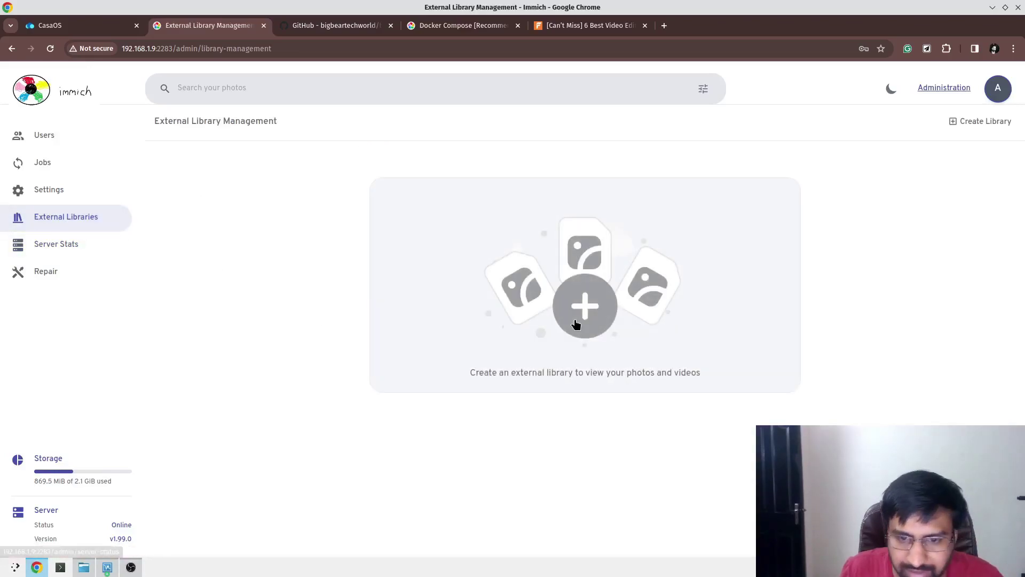
{"action": "left_click", "coordinate": [50, 187]}
{"action": "scroll", "coordinate": [443, 267], "scroll_direction": "down", "scroll_amount": 6}
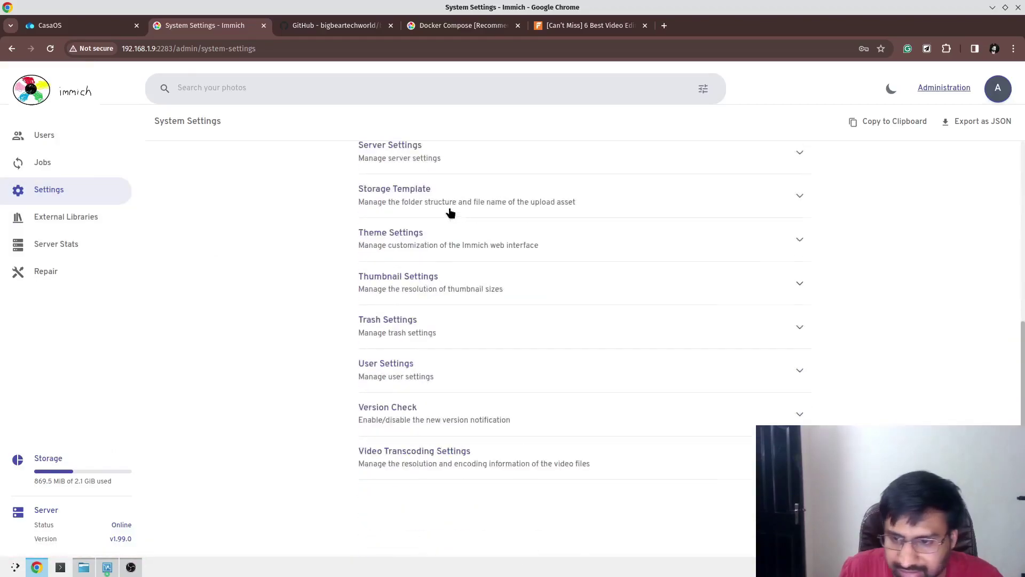
{"action": "scroll", "coordinate": [566, 446], "scroll_direction": "up", "scroll_amount": 6}
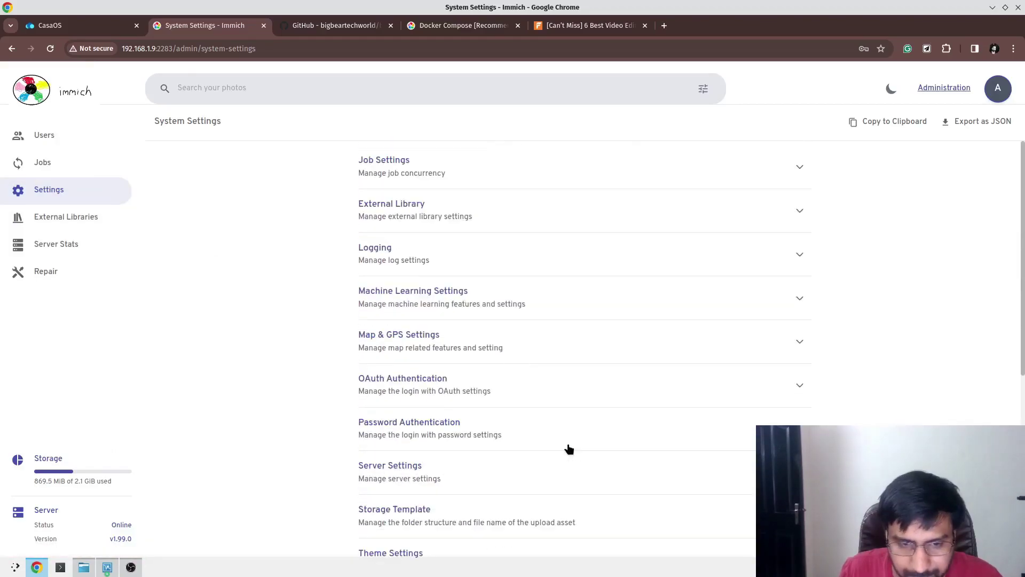
{"action": "left_click", "coordinate": [549, 171]}
{"action": "scroll", "coordinate": [568, 267], "scroll_direction": "down", "scroll_amount": 7}
{"action": "scroll", "coordinate": [568, 267], "scroll_direction": "up", "scroll_amount": 7}
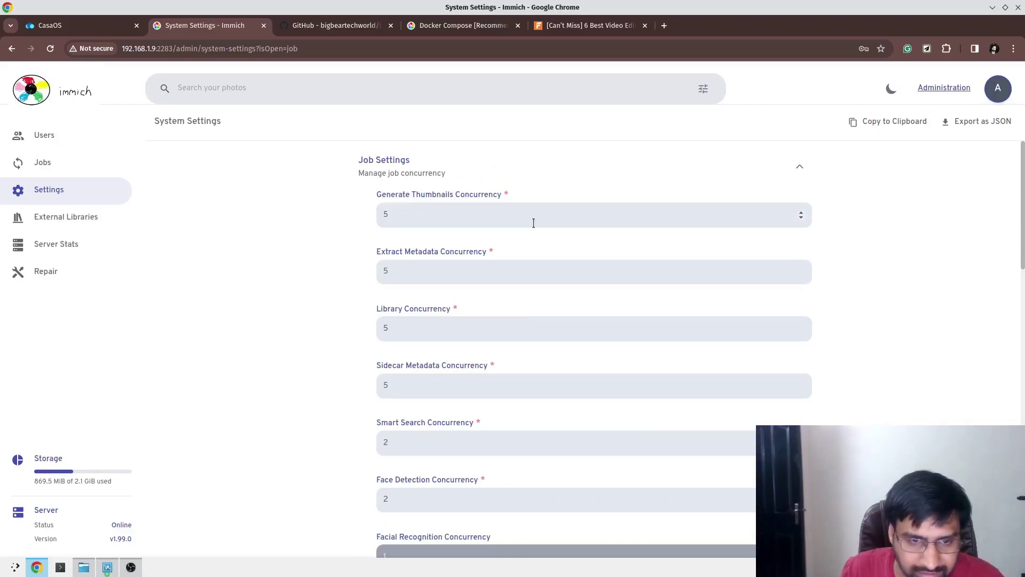
{"action": "scroll", "coordinate": [528, 292], "scroll_direction": "down", "scroll_amount": 10}
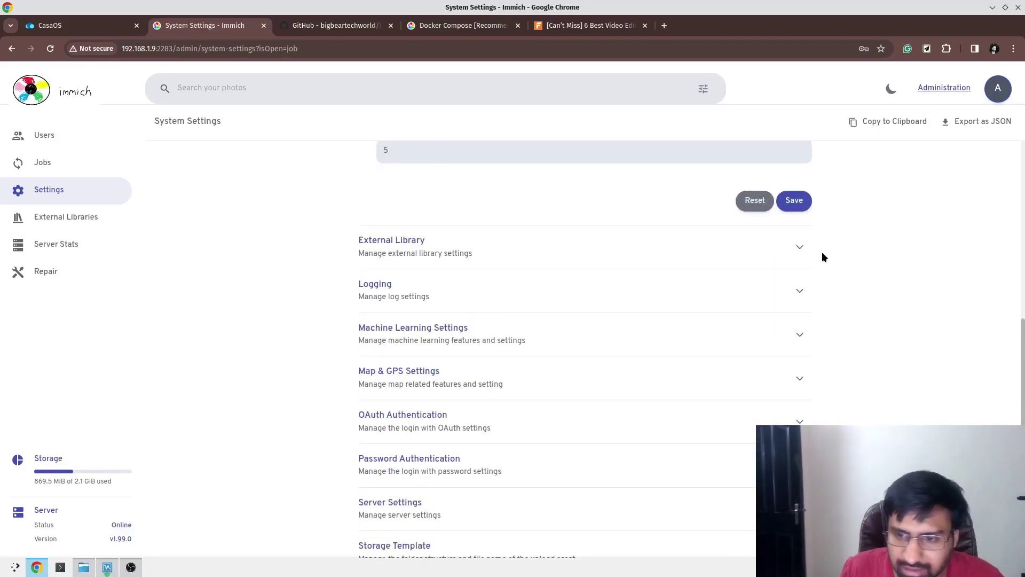
{"action": "left_click", "coordinate": [780, 256]}
{"action": "scroll", "coordinate": [756, 331], "scroll_direction": "down", "scroll_amount": 1}
{"action": "scroll", "coordinate": [755, 331], "scroll_direction": "down", "scroll_amount": 10}
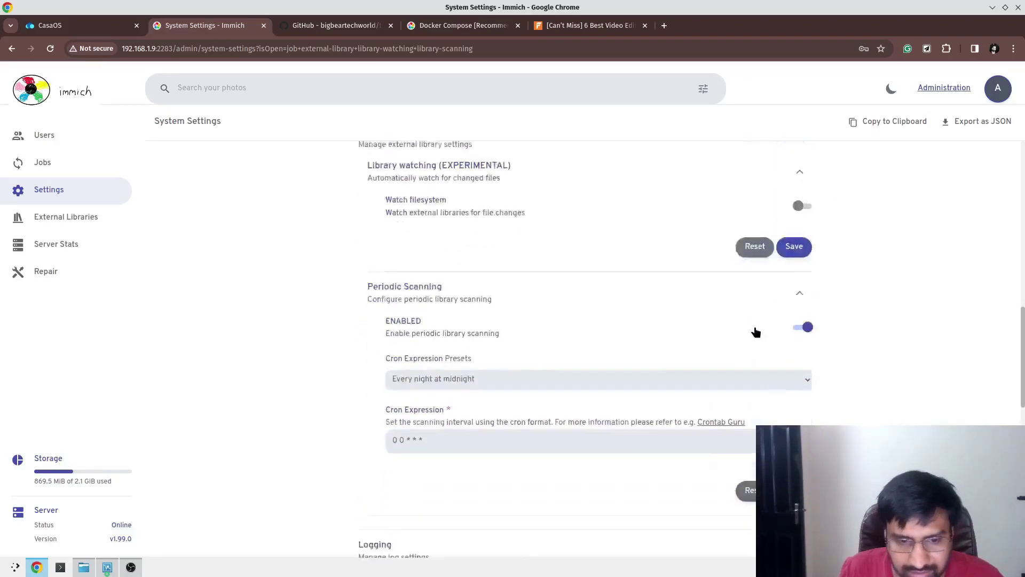
{"action": "left_click", "coordinate": [68, 165]}
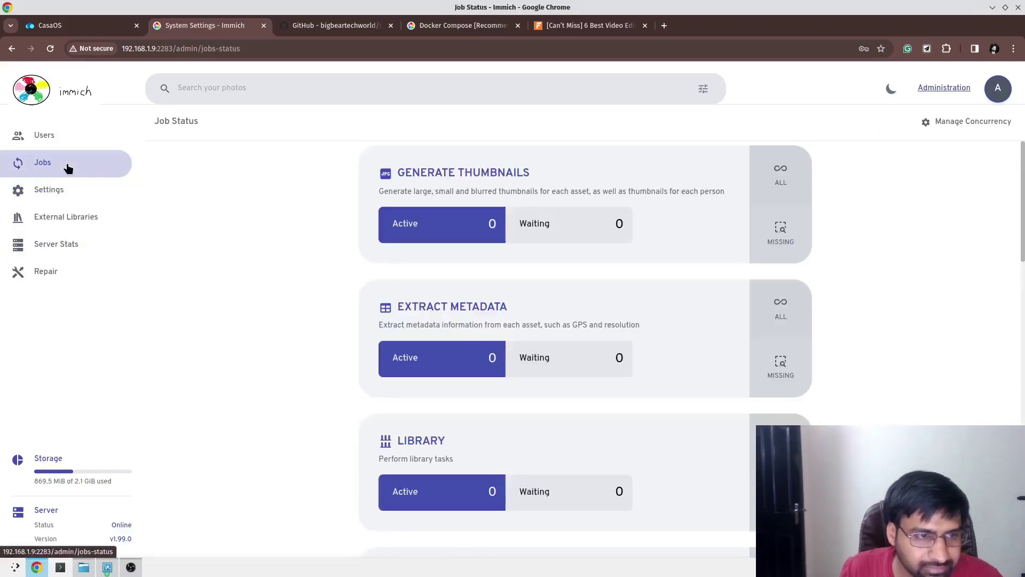
{"action": "scroll", "coordinate": [604, 259], "scroll_direction": "down", "scroll_amount": 15}
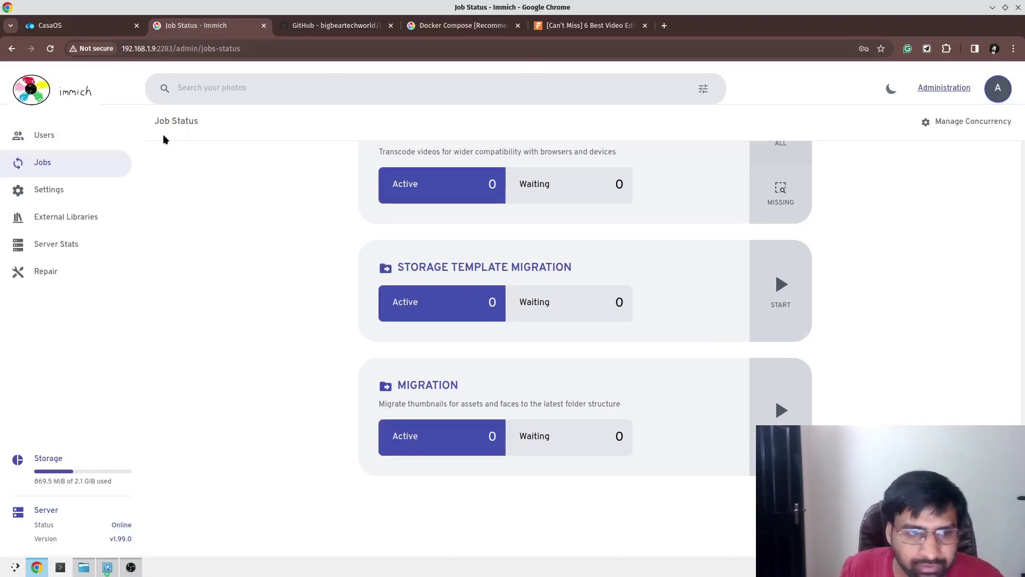
{"action": "left_click", "coordinate": [50, 140]}
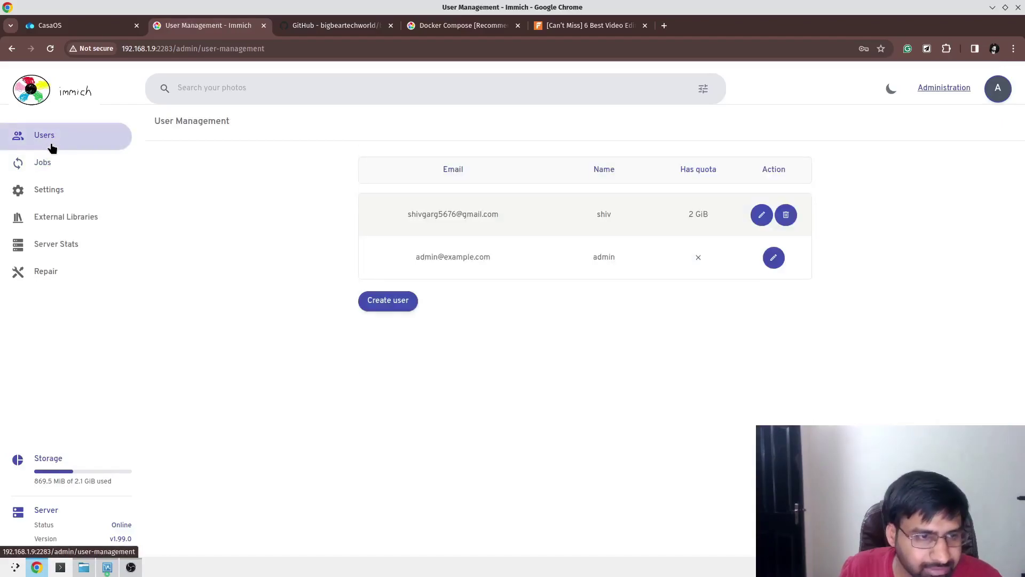
{"action": "left_click", "coordinate": [27, 102]}
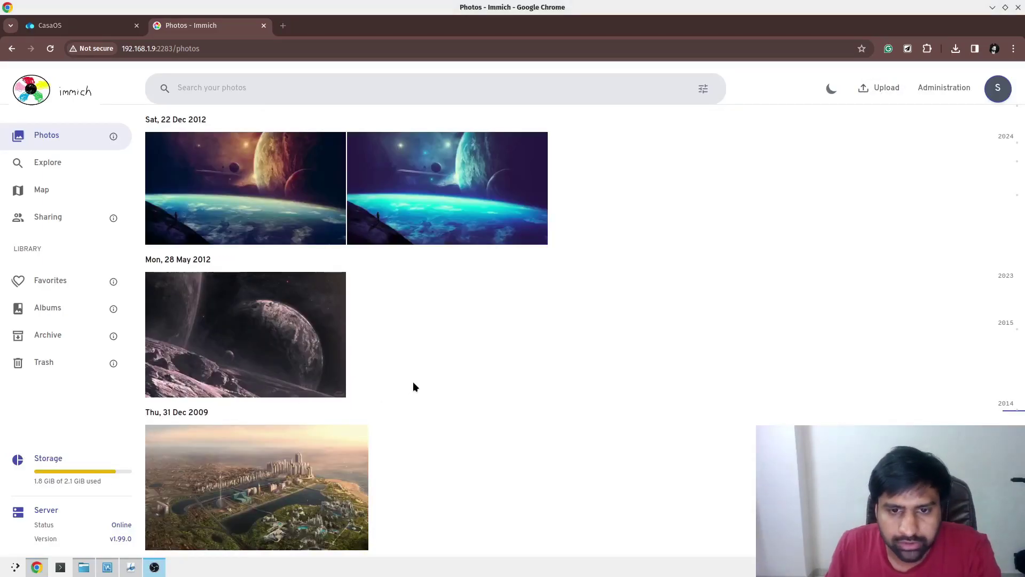
{"action": "scroll", "coordinate": [480, 353], "scroll_direction": "up", "scroll_amount": 15}
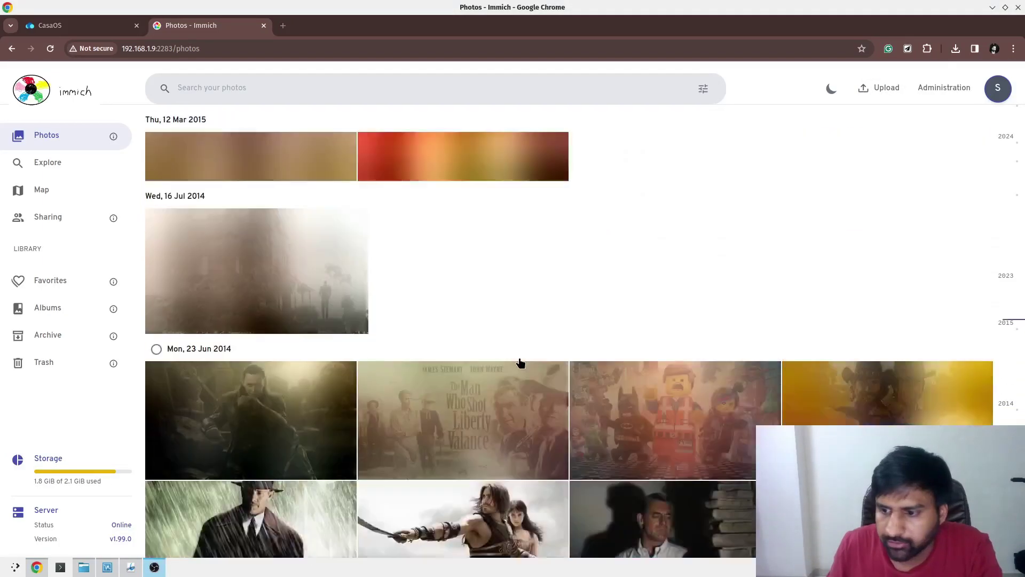
{"action": "scroll", "coordinate": [523, 363], "scroll_direction": "up", "scroll_amount": 10}
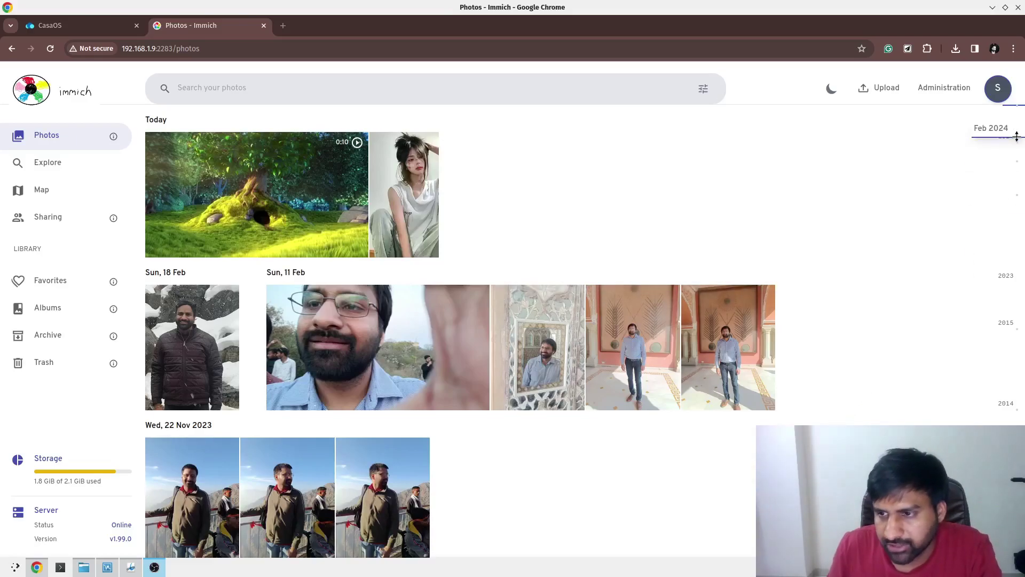
{"action": "left_click", "coordinate": [995, 283]}
{"action": "scroll", "coordinate": [1005, 393], "scroll_direction": "down", "scroll_amount": 7}
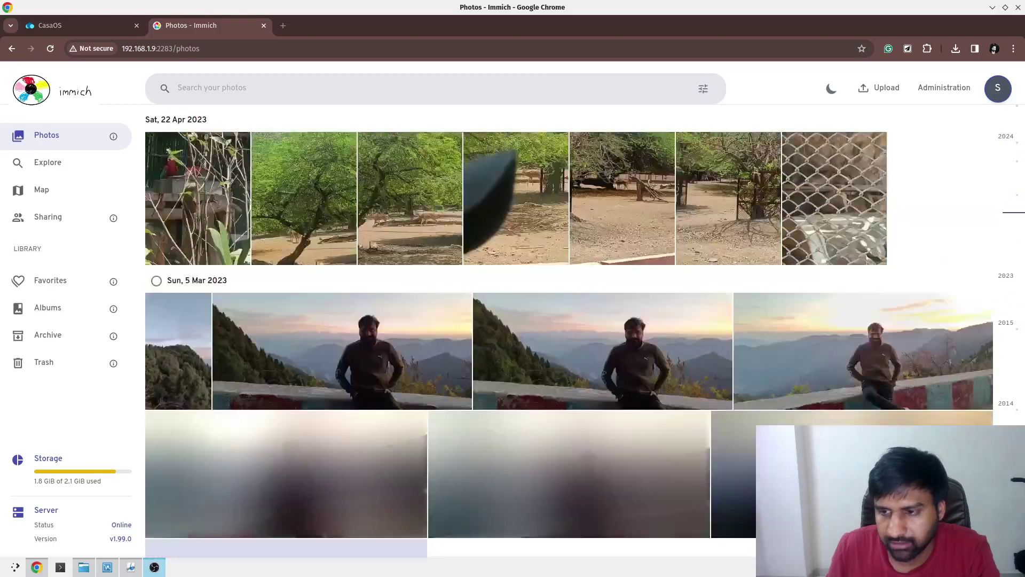
{"action": "scroll", "coordinate": [1004, 394], "scroll_direction": "down", "scroll_amount": 15}
{"action": "scroll", "coordinate": [1004, 394], "scroll_direction": "up", "scroll_amount": 5}
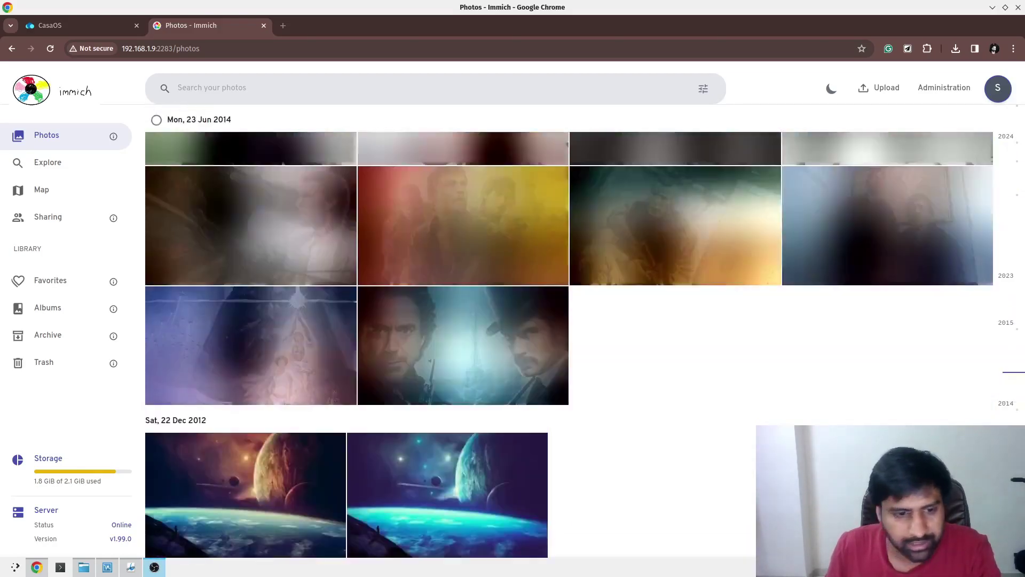
{"action": "scroll", "coordinate": [687, 441], "scroll_direction": "up", "scroll_amount": 5}
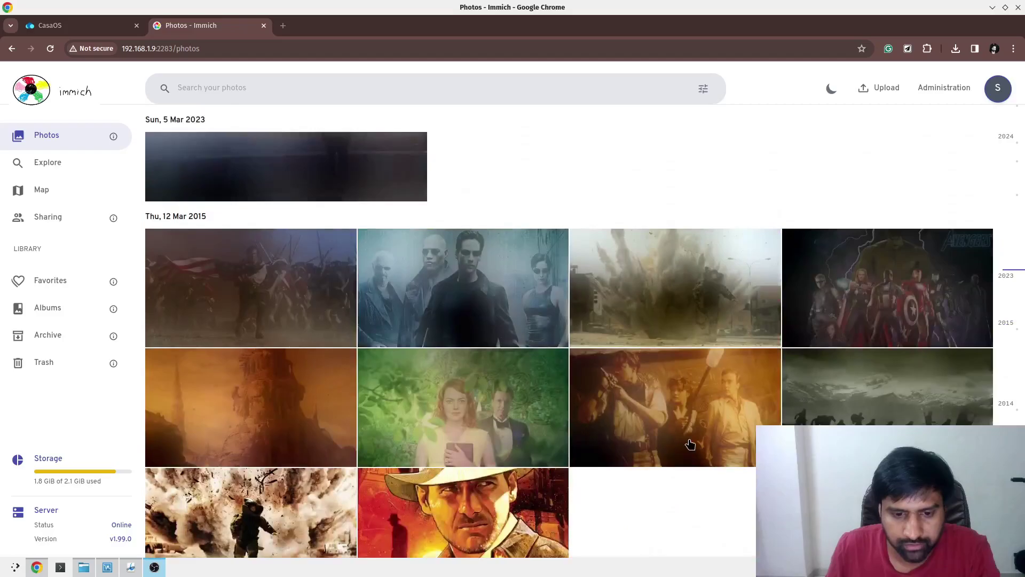
{"action": "scroll", "coordinate": [690, 444], "scroll_direction": "up", "scroll_amount": 6}
{"action": "scroll", "coordinate": [547, 446], "scroll_direction": "down", "scroll_amount": 4}
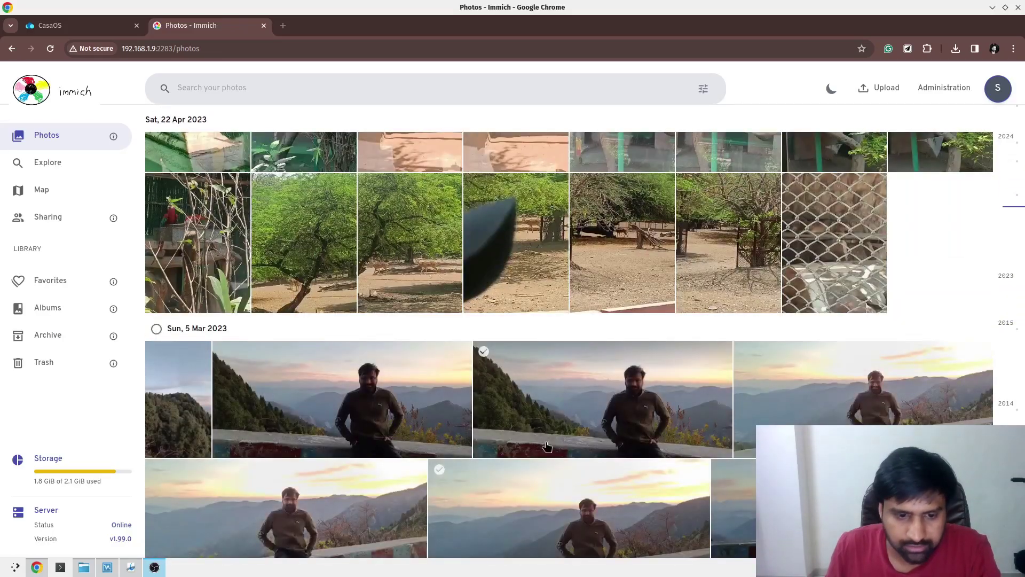
{"action": "scroll", "coordinate": [614, 459], "scroll_direction": "up", "scroll_amount": 4}
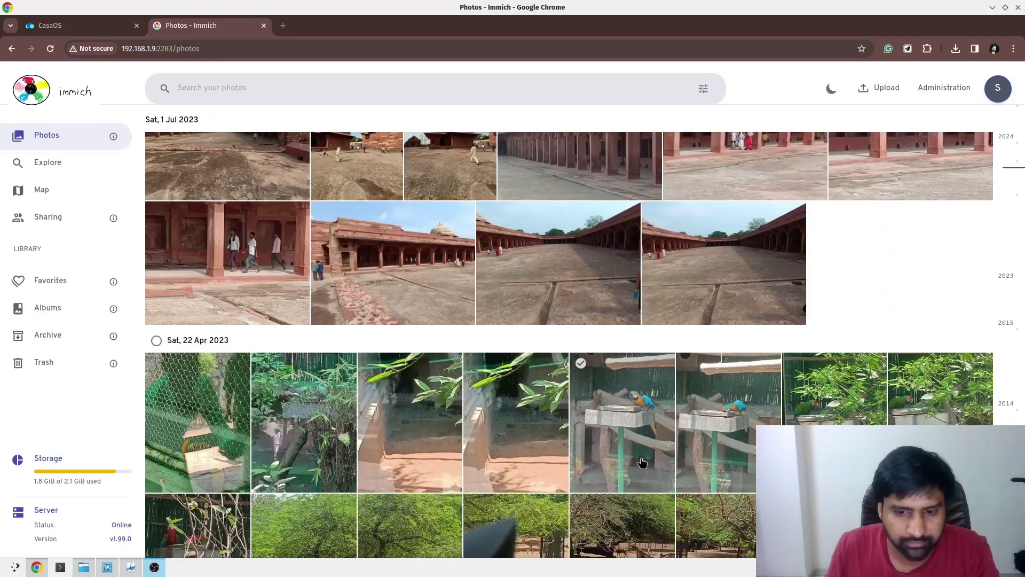
{"action": "scroll", "coordinate": [642, 463], "scroll_direction": "up", "scroll_amount": 5}
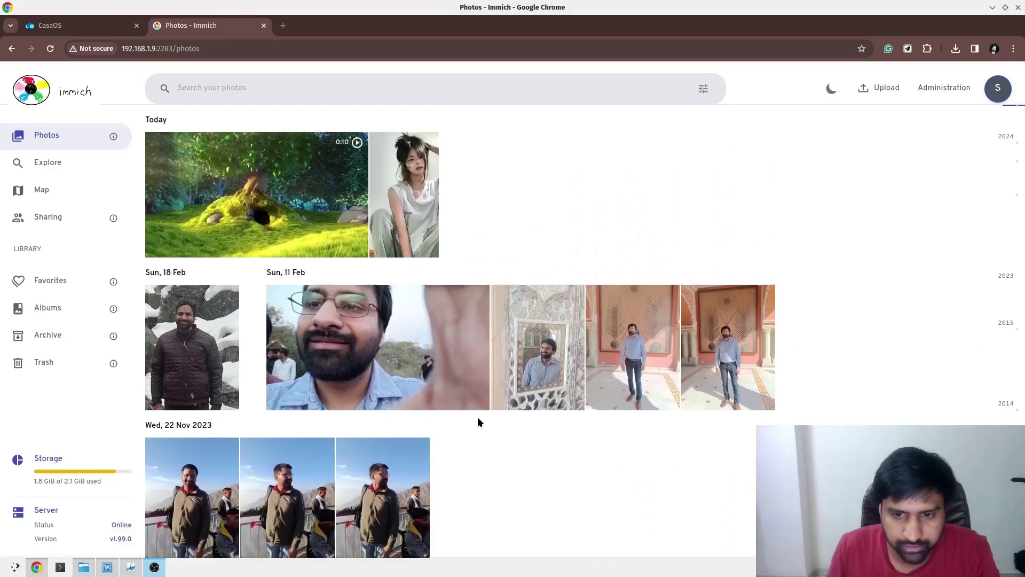
{"action": "mouse_move", "coordinate": [330, 193]}
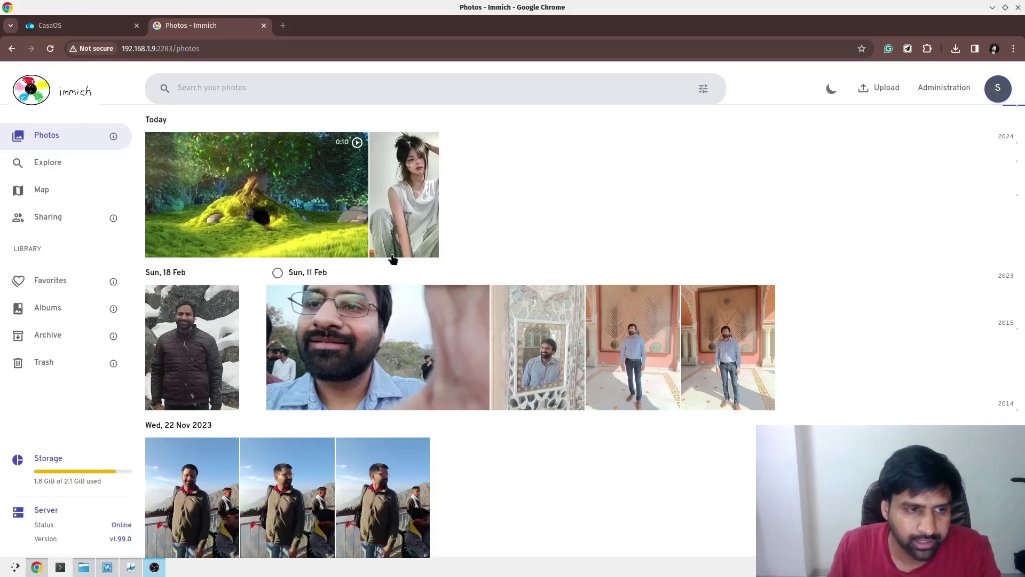
Look over Explore and the Map's India photo cluster, then go to the Albums list.
{"action": "left_click", "coordinate": [82, 166]}
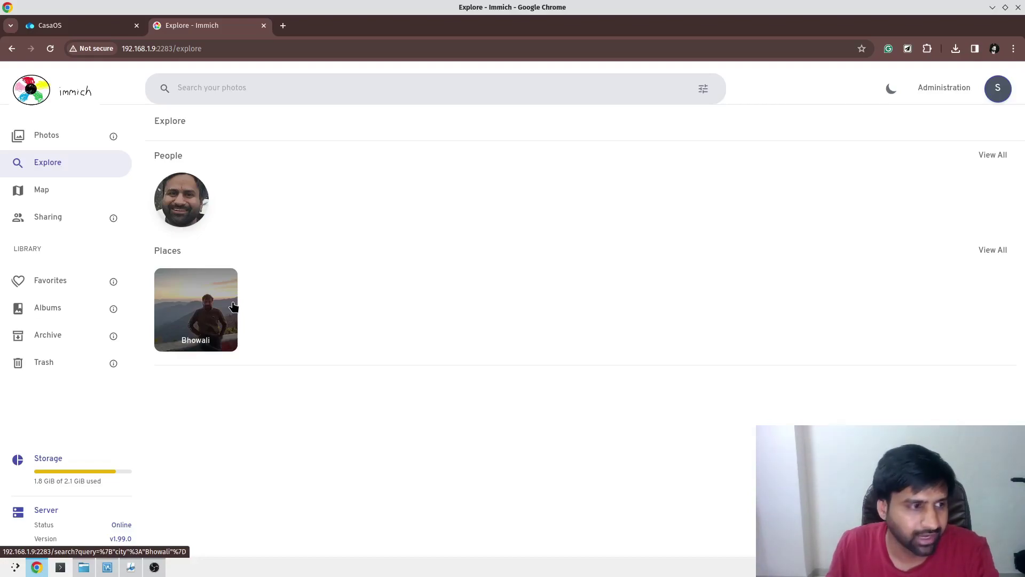
{"action": "left_click", "coordinate": [80, 190]}
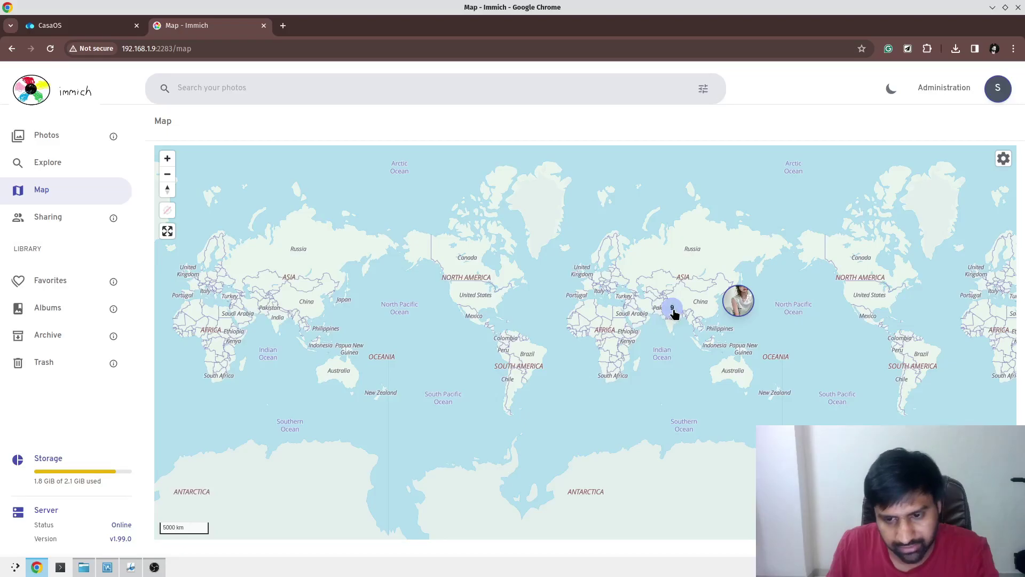
{"action": "left_click", "coordinate": [675, 314]}
{"action": "left_click", "coordinate": [798, 313]}
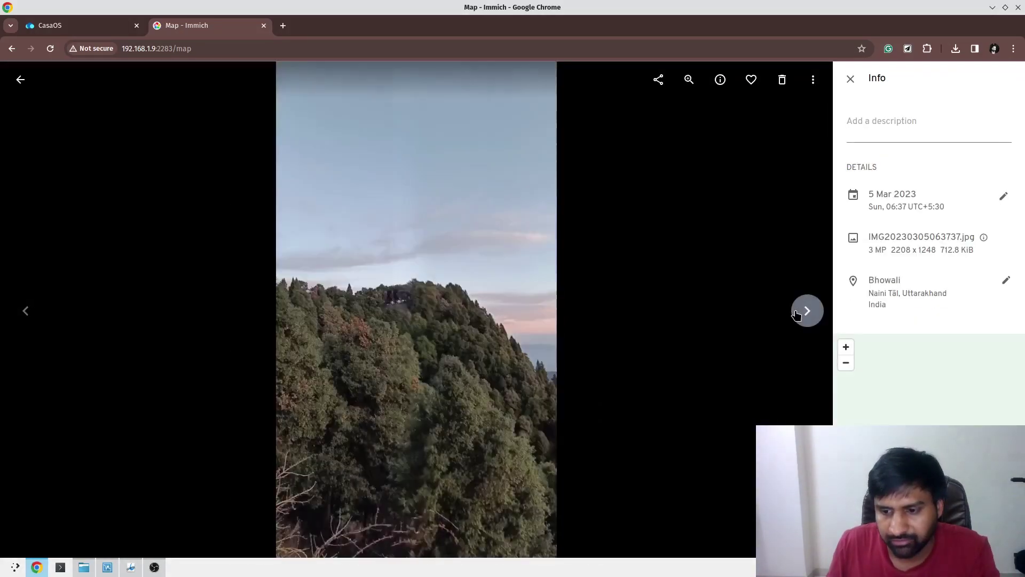
{"action": "left_click", "coordinate": [796, 315]}
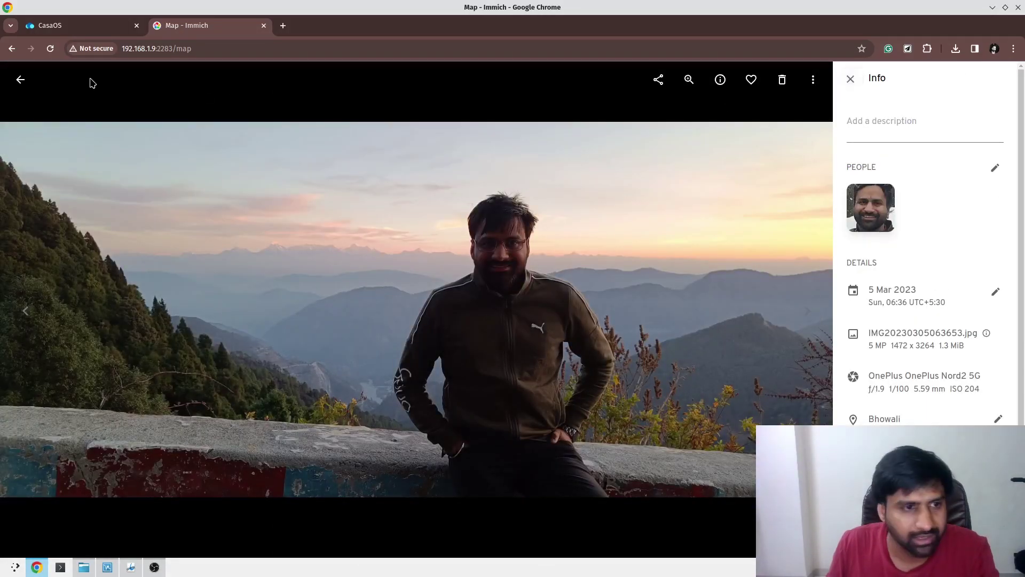
{"action": "left_click", "coordinate": [20, 80]}
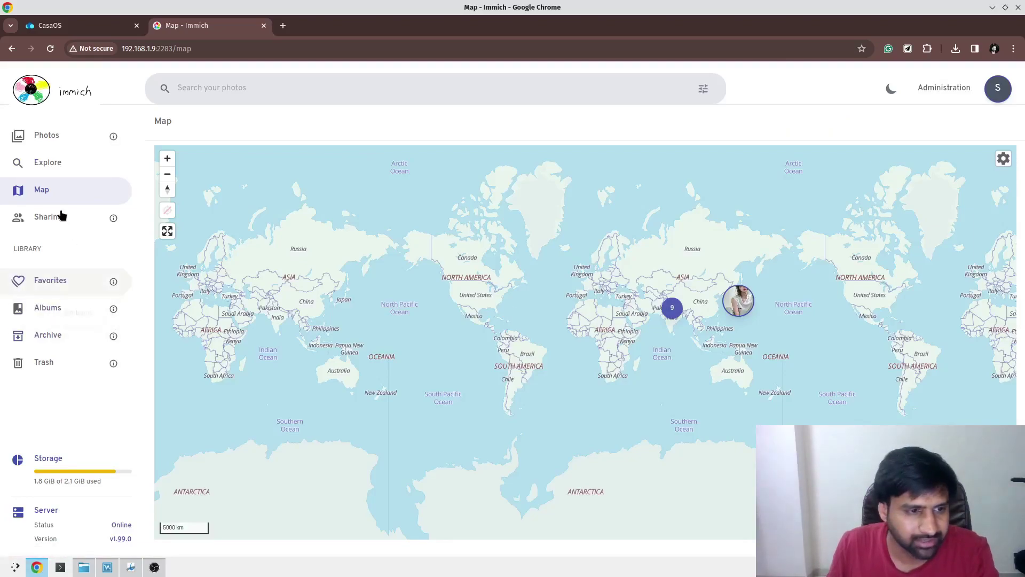
{"action": "left_click", "coordinate": [47, 307]}
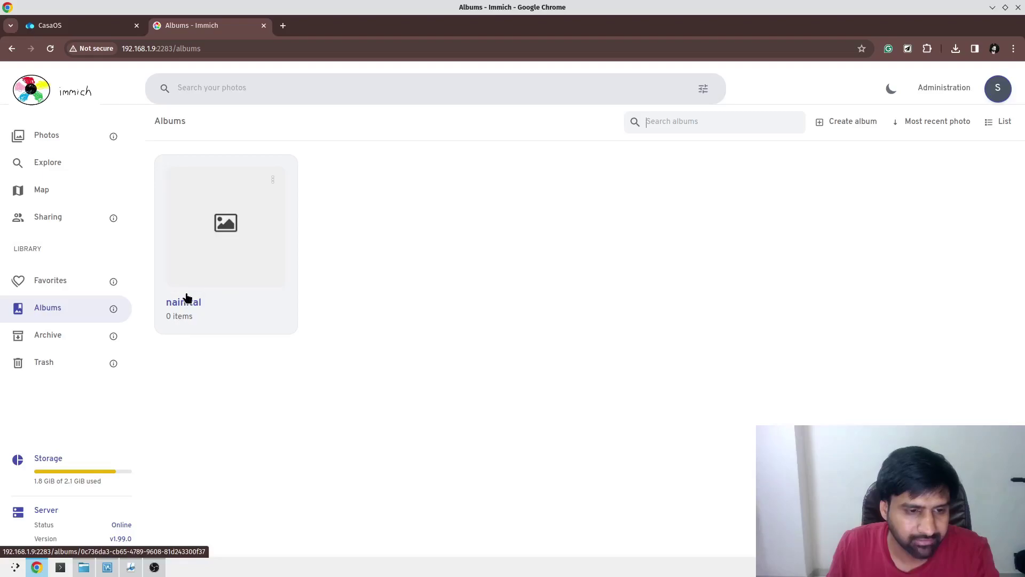
Open the nainital album and start selecting photos to add.
{"action": "left_click", "coordinate": [191, 310]}
{"action": "left_click", "coordinate": [516, 395]}
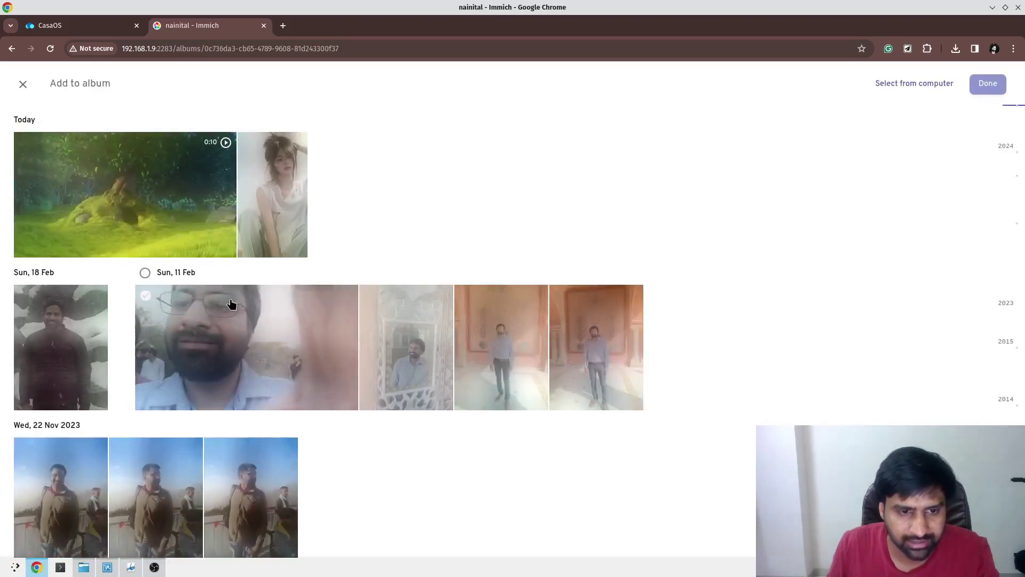
{"action": "scroll", "coordinate": [231, 304], "scroll_direction": "down", "scroll_amount": 5}
{"action": "scroll", "coordinate": [186, 342], "scroll_direction": "up", "scroll_amount": 4}
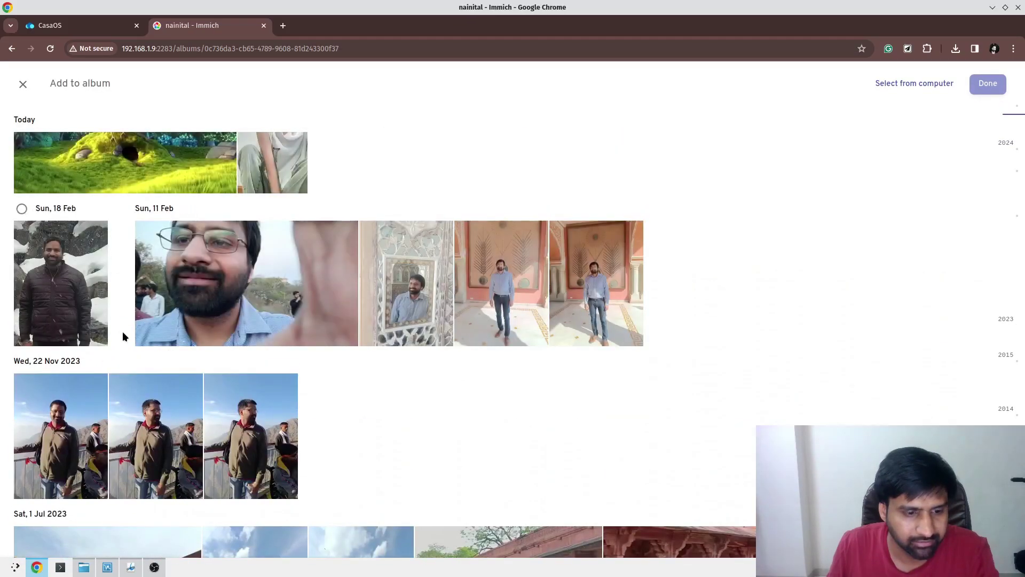
{"action": "scroll", "coordinate": [123, 337], "scroll_direction": "down", "scroll_amount": 15}
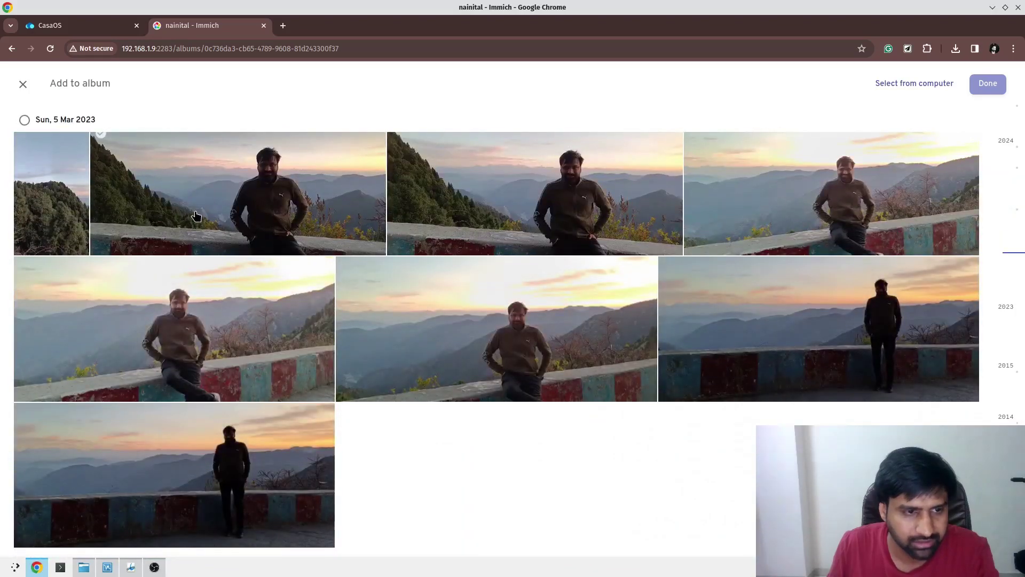
Tick the seven 5 Mar 2023 sunset photos and add them to the album.
{"action": "left_click", "coordinate": [196, 216]}
{"action": "left_click", "coordinate": [522, 235]}
{"action": "left_click", "coordinate": [496, 328]}
{"action": "left_click", "coordinate": [176, 329]}
{"action": "left_click", "coordinate": [176, 476]}
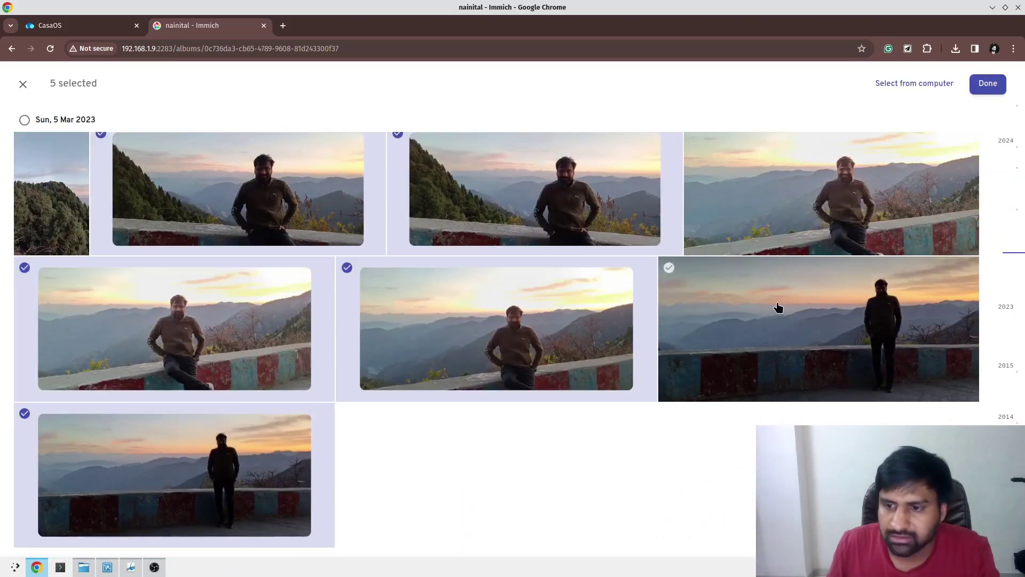
{"action": "left_click", "coordinate": [778, 307]}
{"action": "left_click", "coordinate": [956, 155]}
{"action": "left_click", "coordinate": [988, 83]}
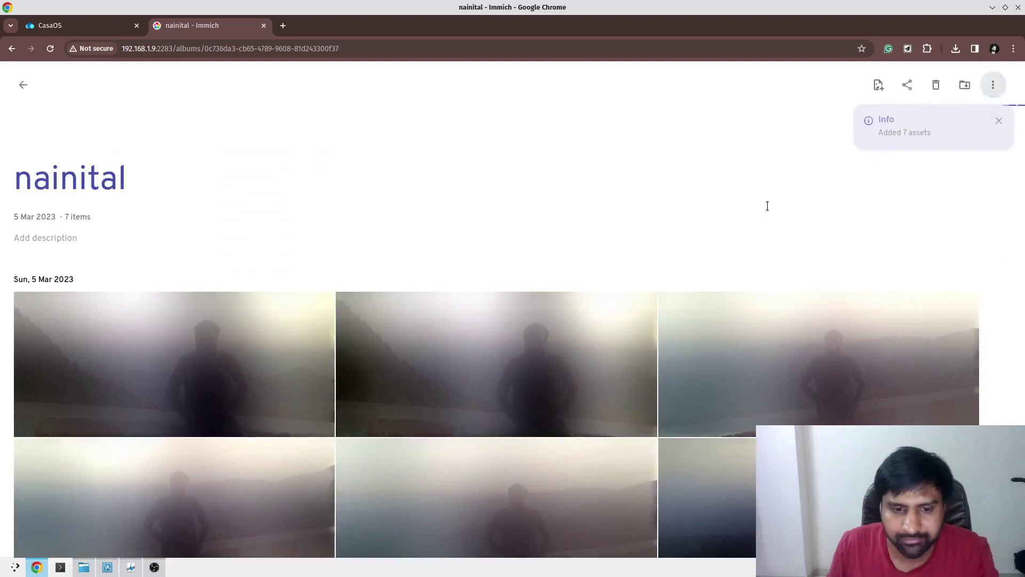
{"action": "scroll", "coordinate": [469, 309], "scroll_direction": "down", "scroll_amount": 3}
{"action": "scroll", "coordinate": [451, 373], "scroll_direction": "up", "scroll_amount": 3}
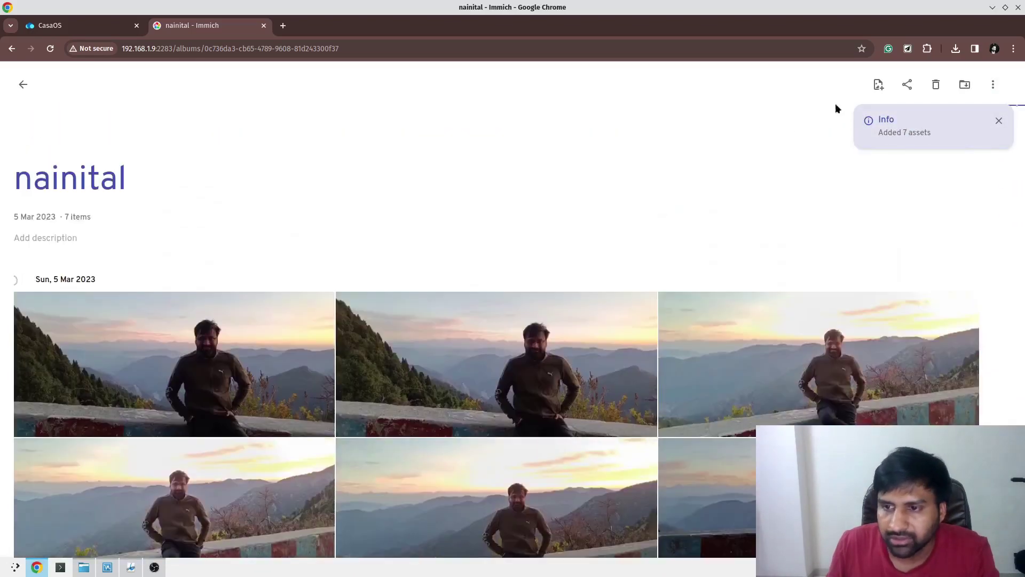
Invite the suggested second user to the nainital album.
{"action": "left_click", "coordinate": [908, 86]}
{"action": "left_click", "coordinate": [482, 298]}
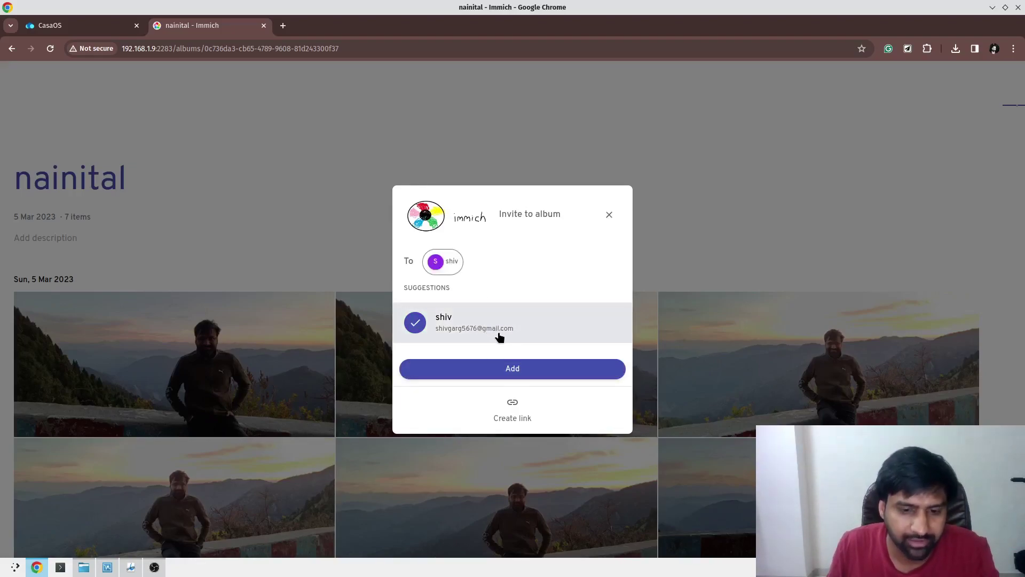
{"action": "left_click", "coordinate": [512, 372]}
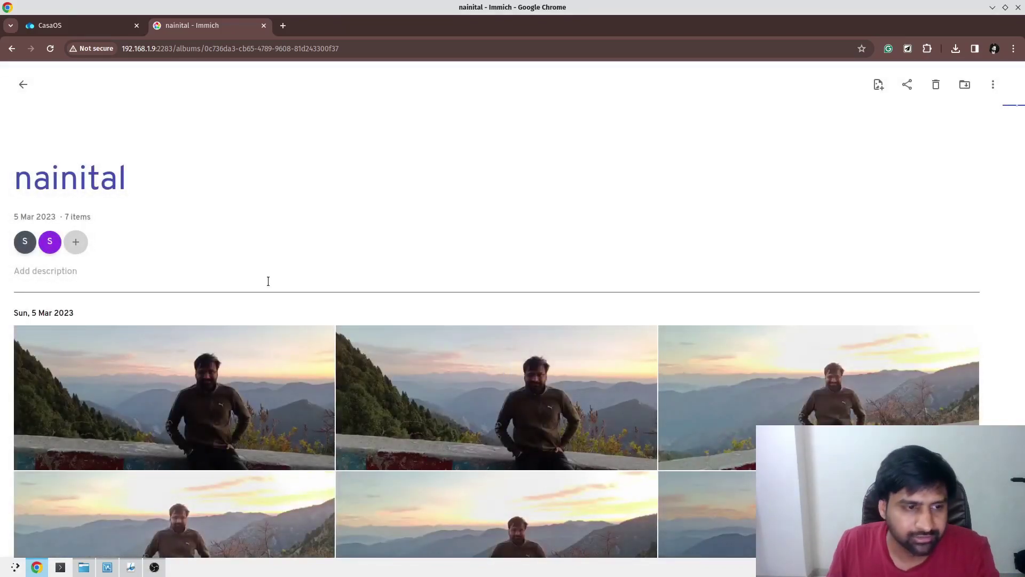
Reopen the nainital album and start creating a public share link.
{"action": "scroll", "coordinate": [510, 372], "scroll_direction": "down", "scroll_amount": 4}
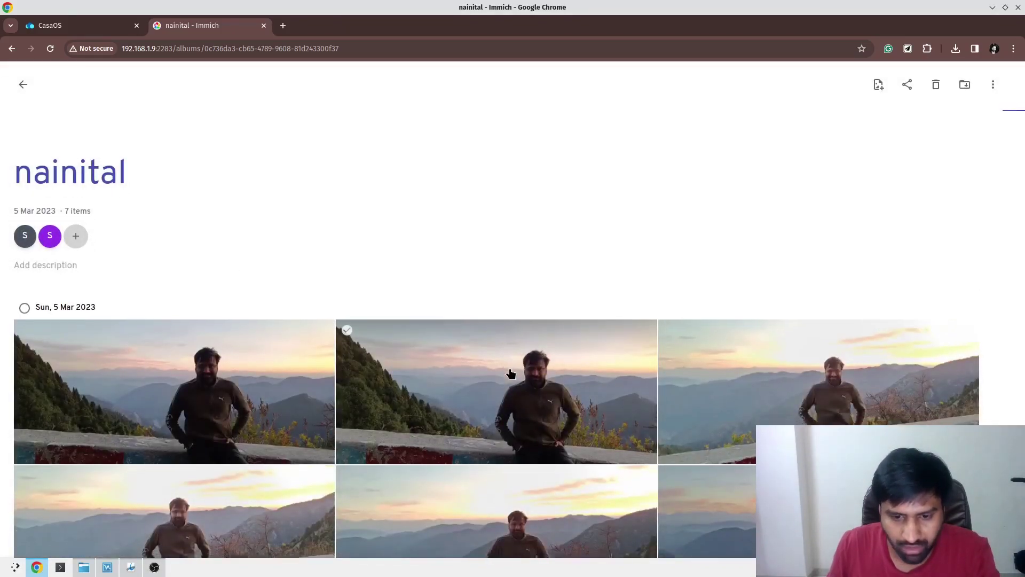
{"action": "left_click", "coordinate": [24, 85]}
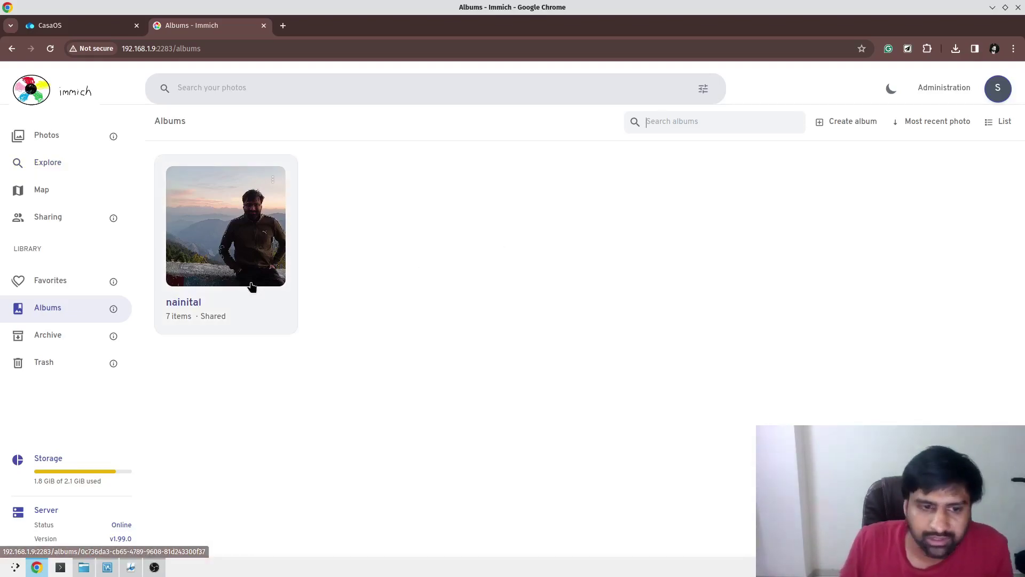
{"action": "left_click", "coordinate": [238, 246]}
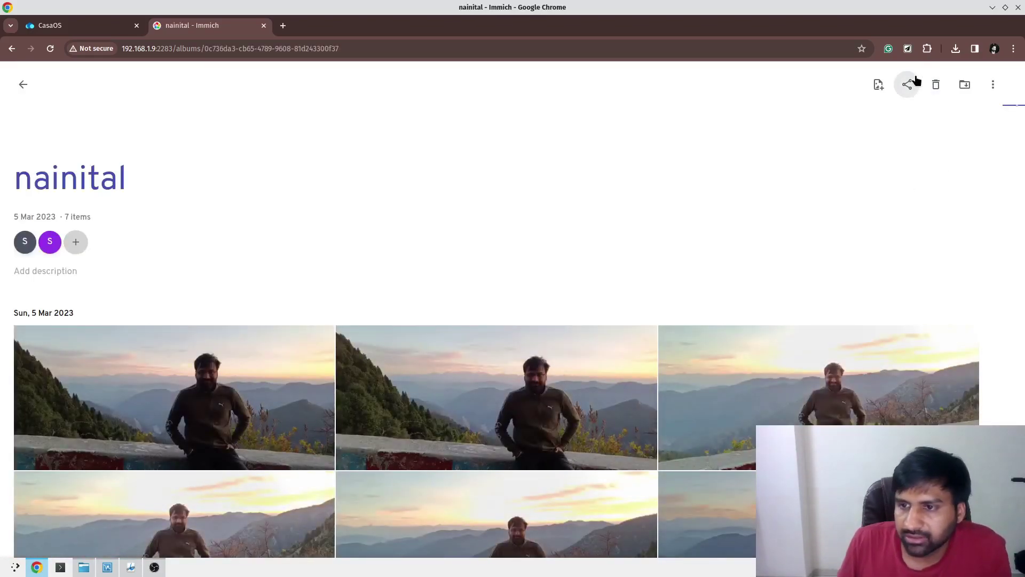
{"action": "left_click", "coordinate": [908, 84]}
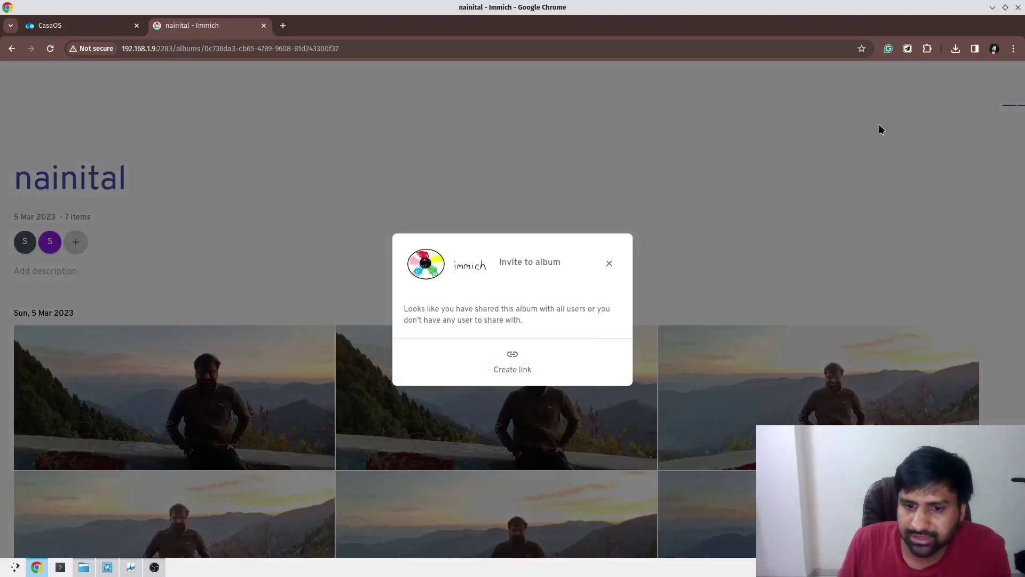
{"action": "left_click", "coordinate": [506, 364]}
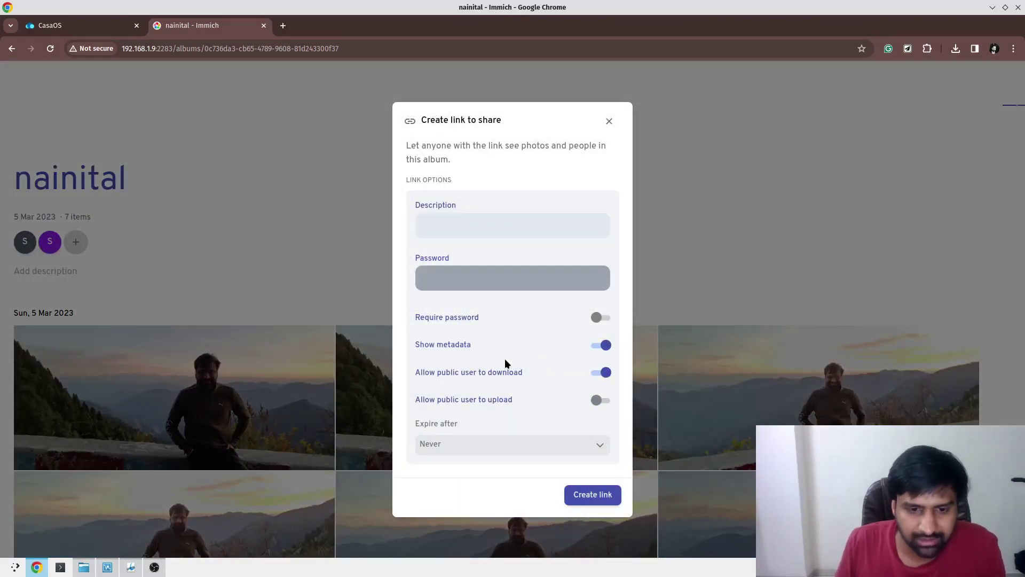
Give the link description 'nainital', turn on Require password and enter a password.
{"action": "left_click", "coordinate": [485, 224]}
{"action": "type", "text": "nainital"}
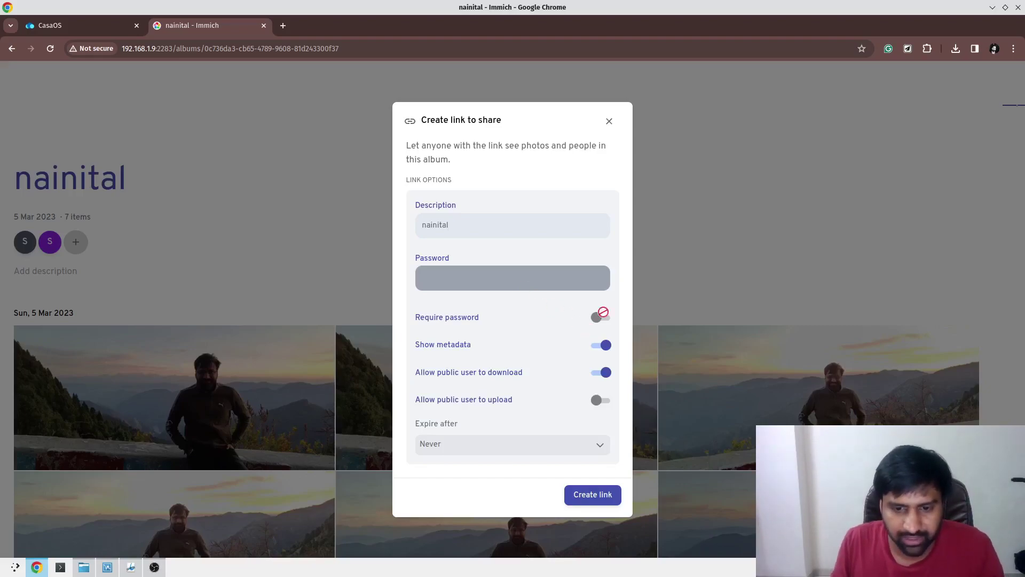
{"action": "left_click", "coordinate": [601, 316]}
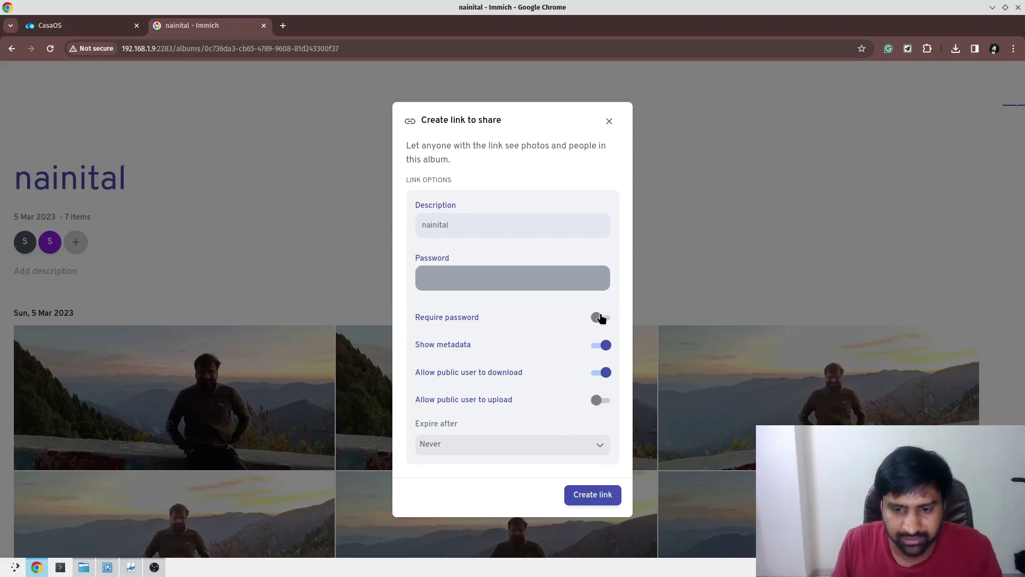
{"action": "left_click", "coordinate": [497, 277]}
{"action": "type", "text": "nai"}
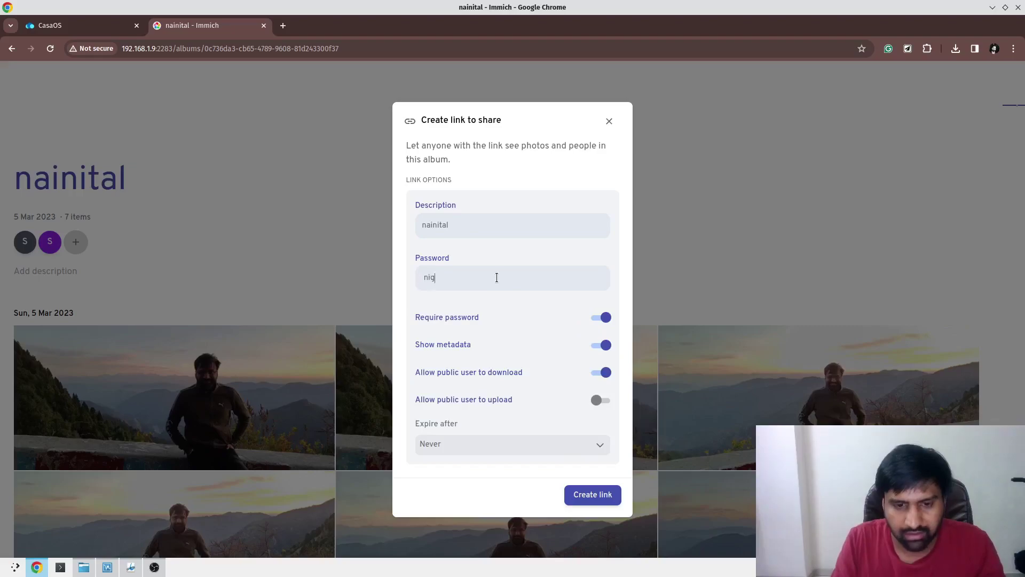
{"action": "key", "text": "BackSpace"}
{"action": "key", "text": "BackSpace"}
{"action": "key", "text": "BackSpace"}
{"action": "type", "text": "abc"}
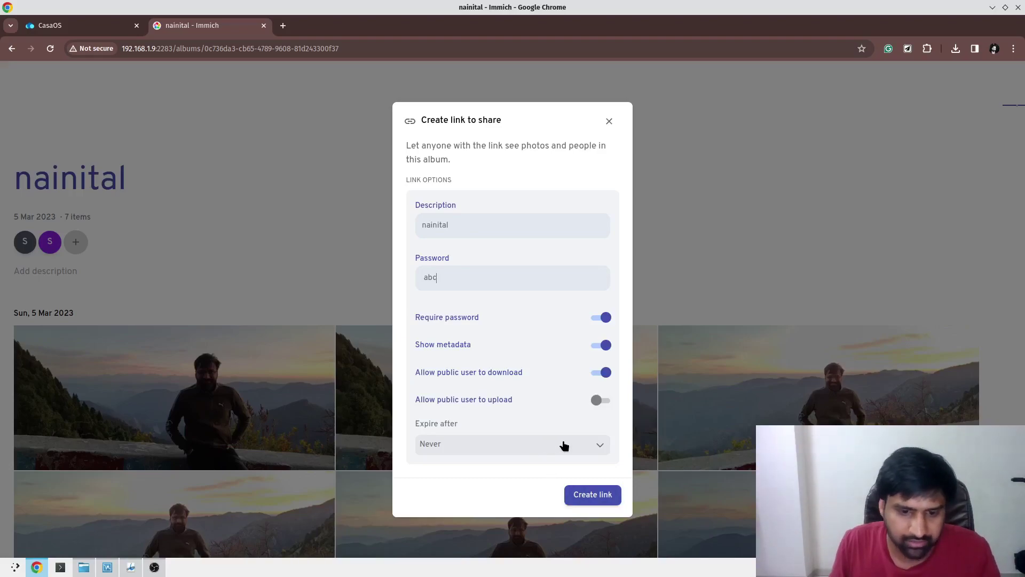
Create the share link and select its URL.
{"action": "left_click", "coordinate": [605, 494]}
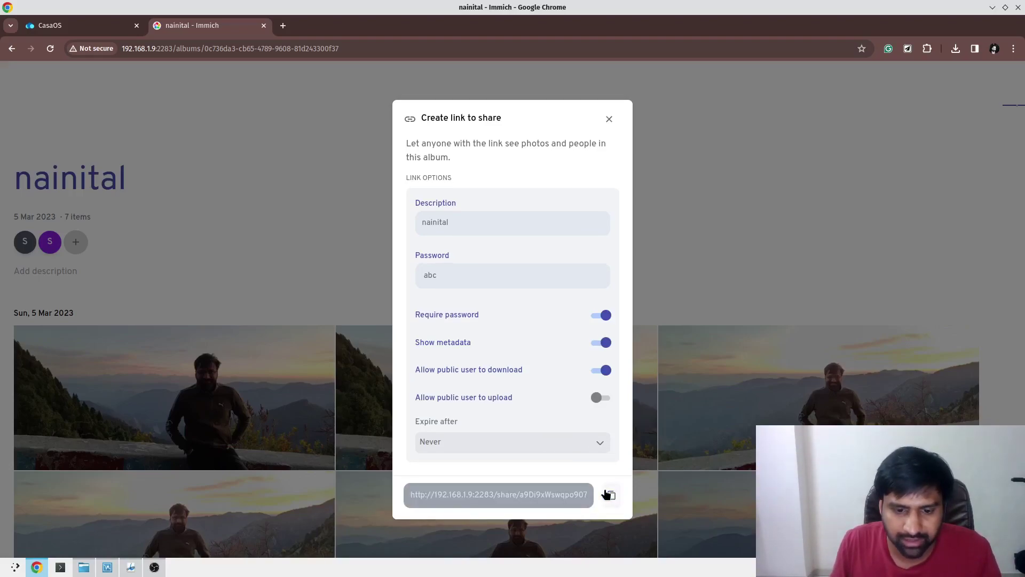
{"action": "left_click", "coordinate": [609, 496]}
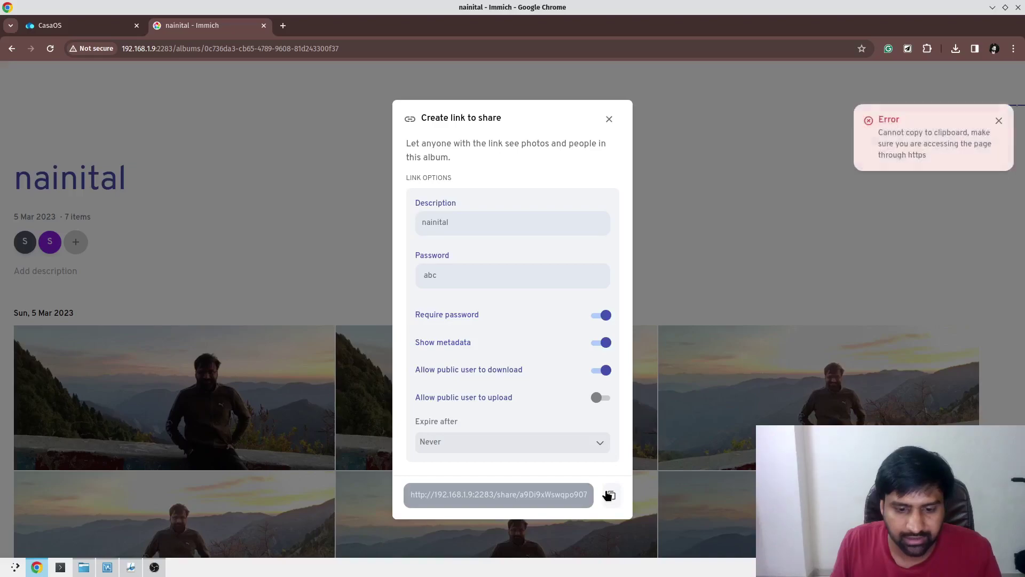
{"action": "double_click", "coordinate": [507, 495]}
{"action": "triple_click", "coordinate": [467, 492]}
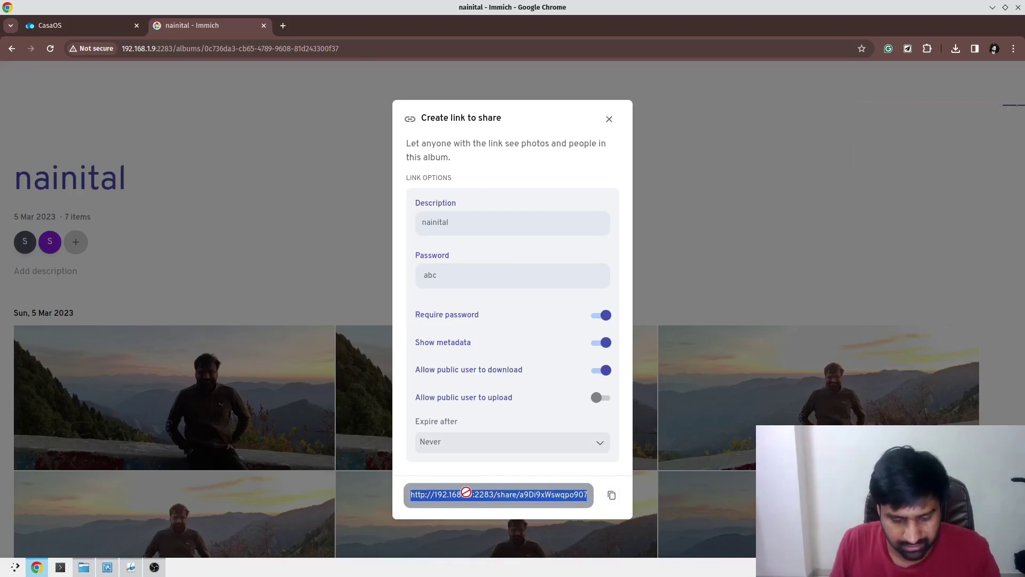
Open the share link in a new tab and submit a wrong password.
{"action": "left_click", "coordinate": [283, 25]}
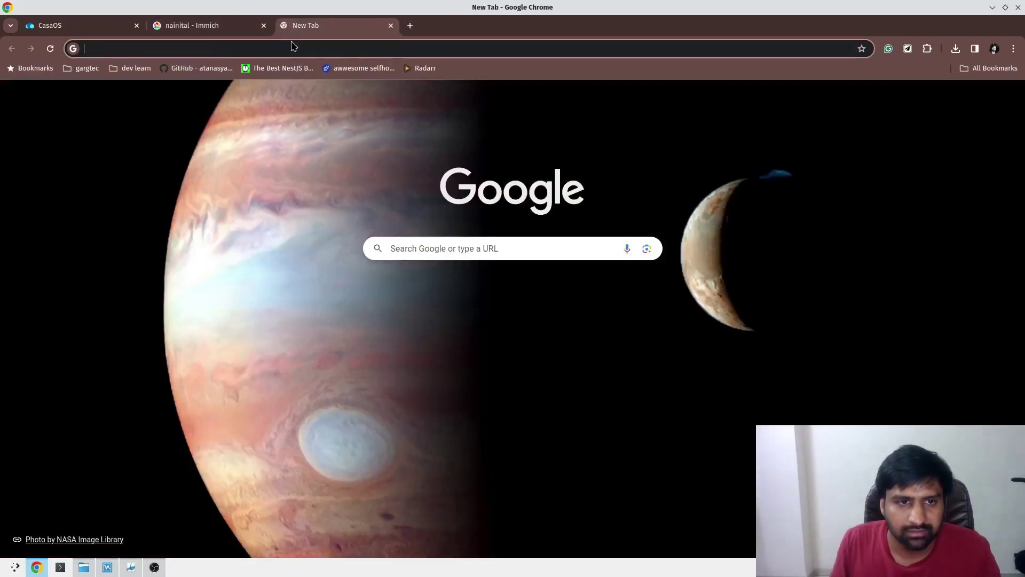
{"action": "key", "text": "ctrl+v"}
{"action": "key", "text": "Return"}
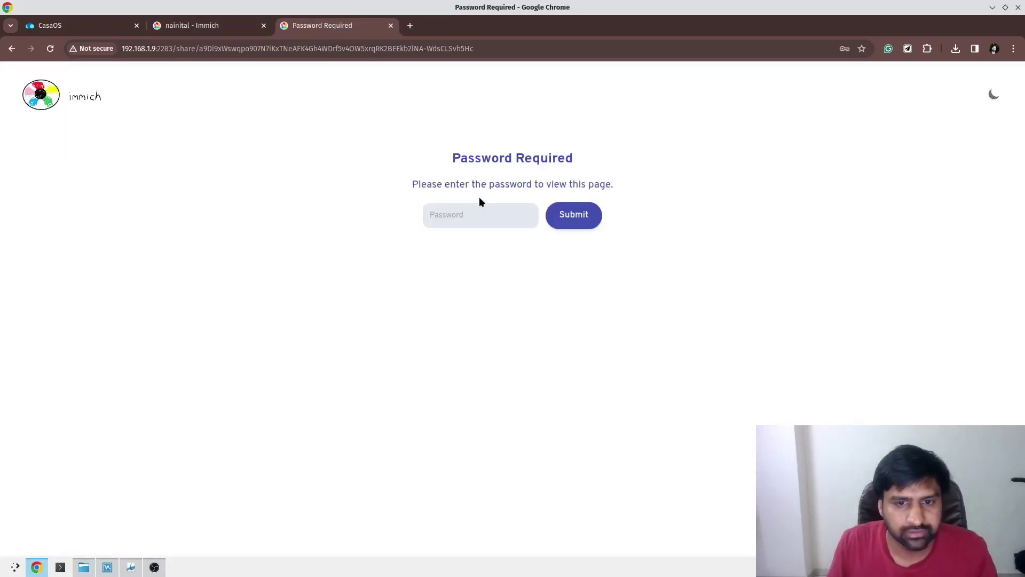
{"action": "left_click", "coordinate": [497, 215]}
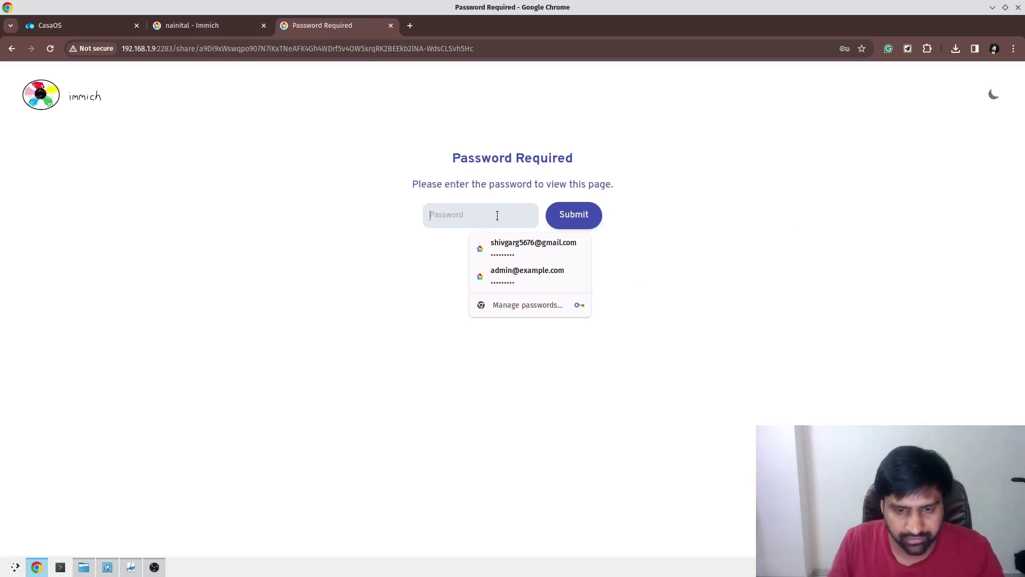
{"action": "type", "text": "123"}
{"action": "key", "text": "Return"}
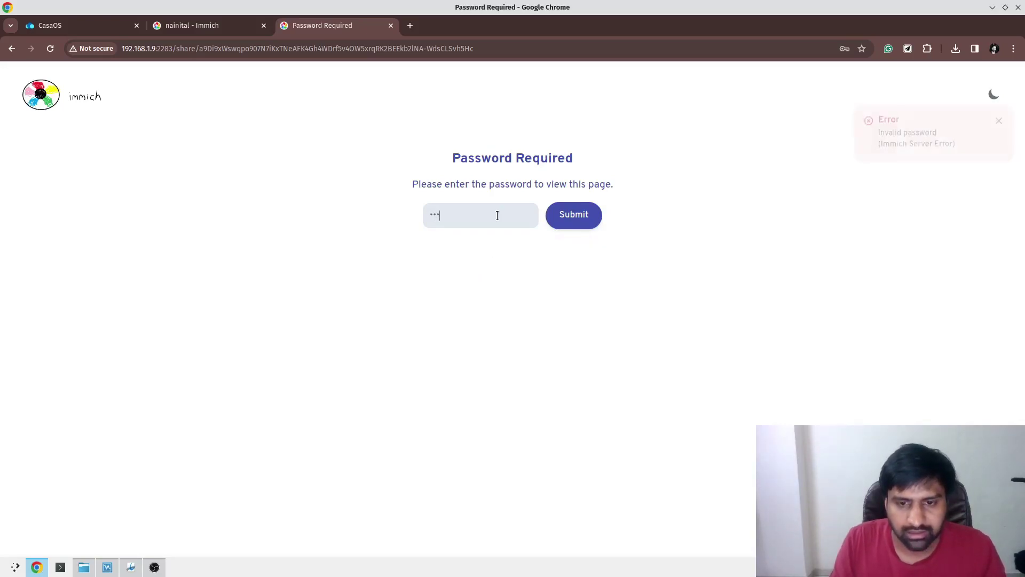
{"action": "left_click", "coordinate": [571, 227]}
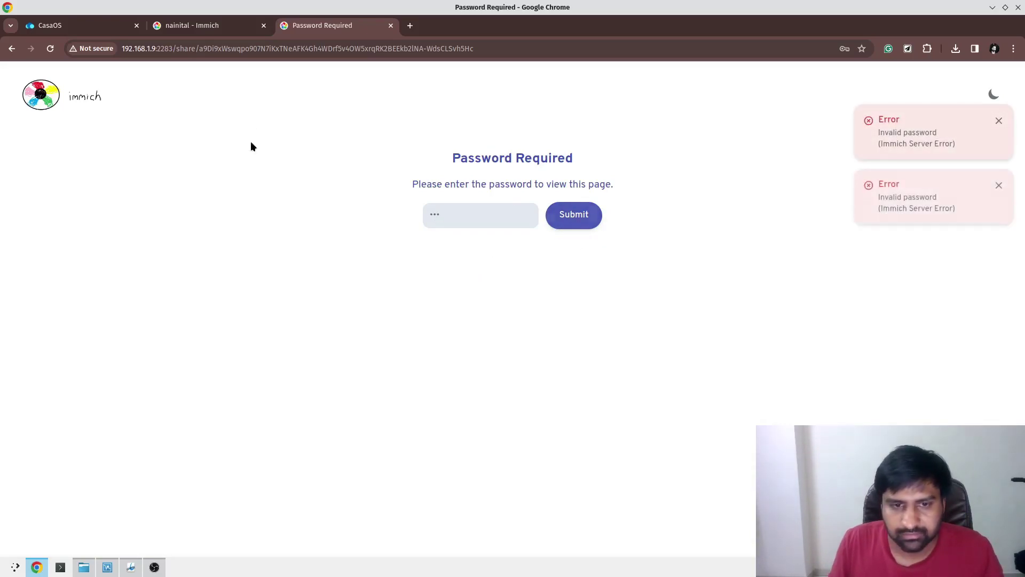
Retry the wrong password to confirm it's refused, then close the share tab and link dialog.
{"action": "left_click", "coordinate": [212, 24]}
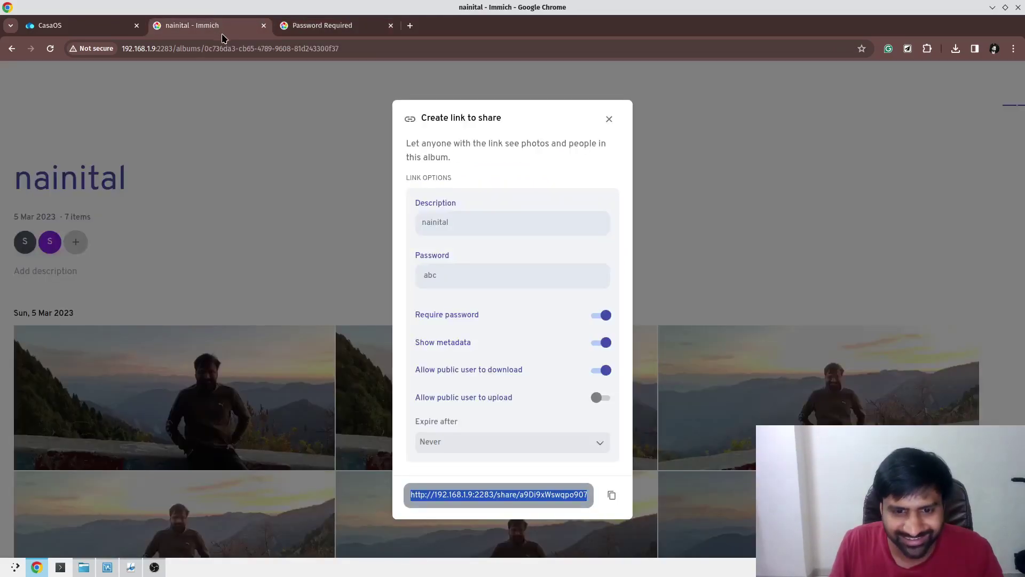
{"action": "left_click", "coordinate": [315, 25]}
{"action": "left_click", "coordinate": [454, 218]}
{"action": "key", "text": "ctrl+a"}
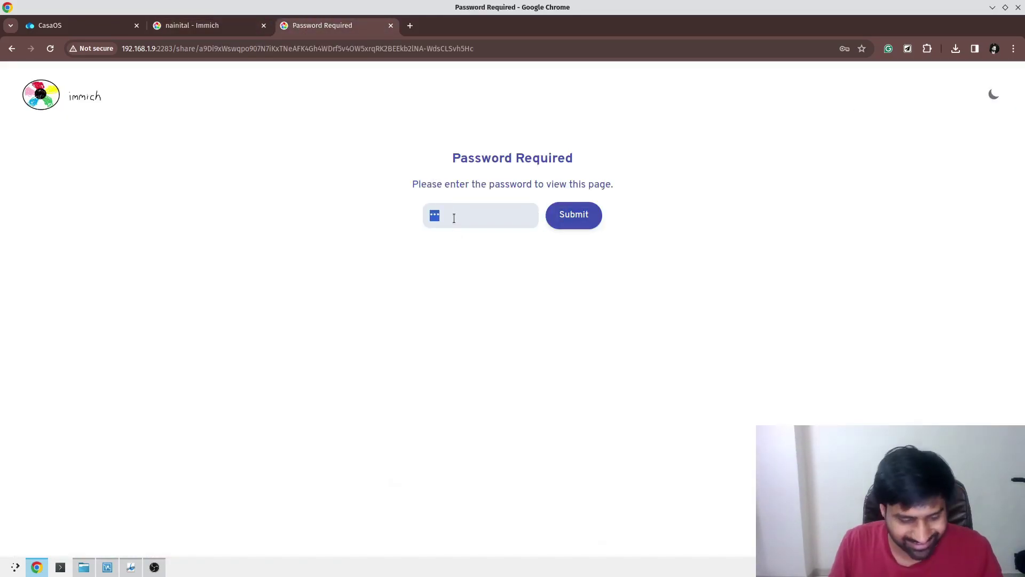
{"action": "key", "text": "BackSpace"}
{"action": "type", "text": "123"}
{"action": "key", "text": "Return"}
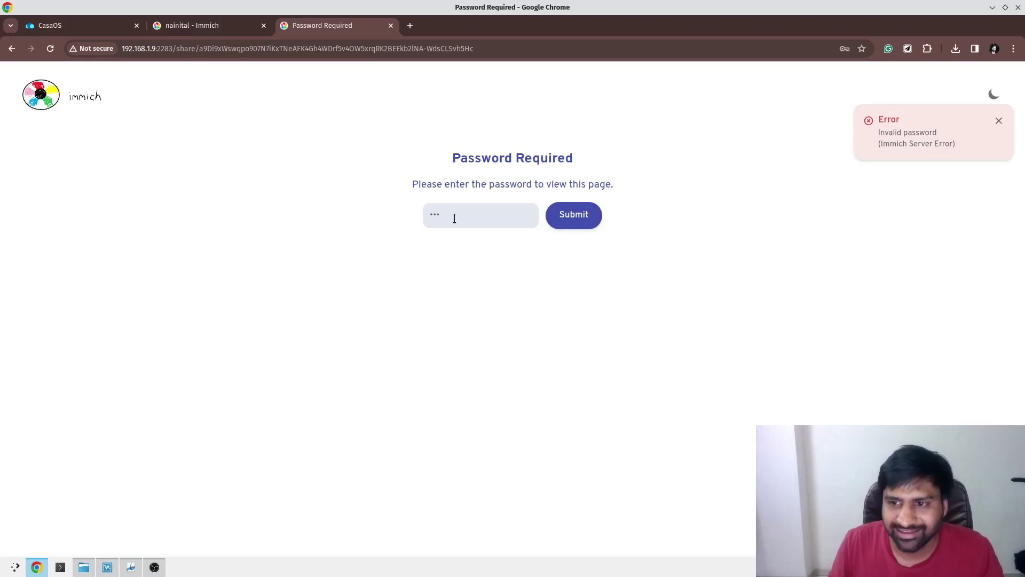
{"action": "left_click", "coordinate": [570, 222]}
{"action": "left_click", "coordinate": [569, 223]}
{"action": "left_click", "coordinate": [569, 223]}
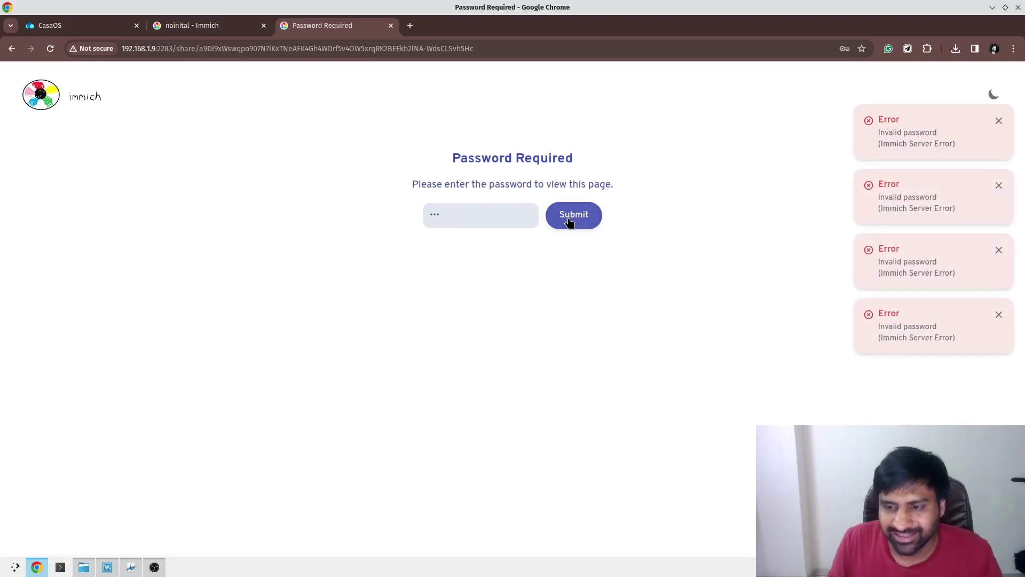
{"action": "left_click", "coordinate": [391, 26]}
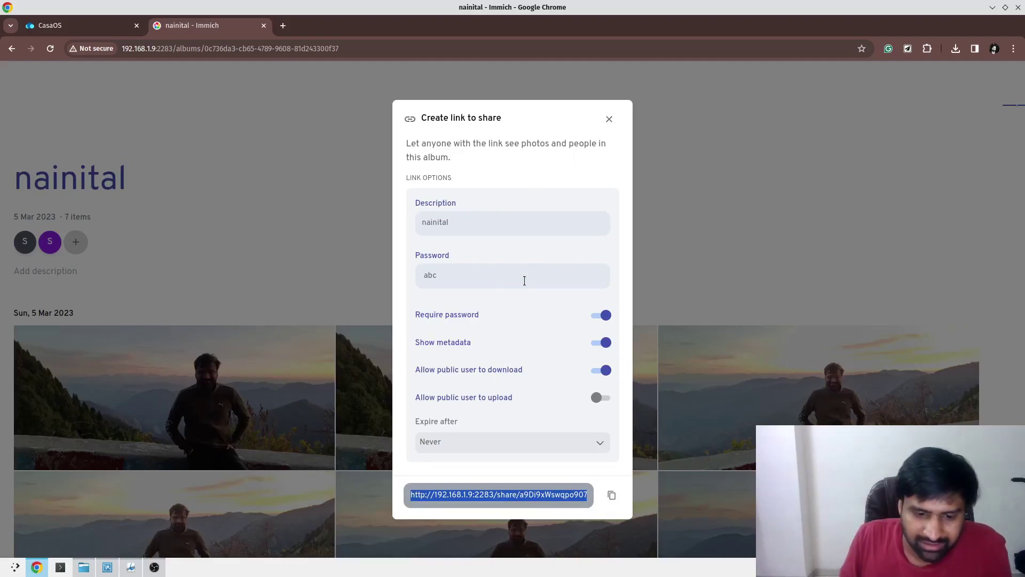
{"action": "left_click", "coordinate": [609, 119]}
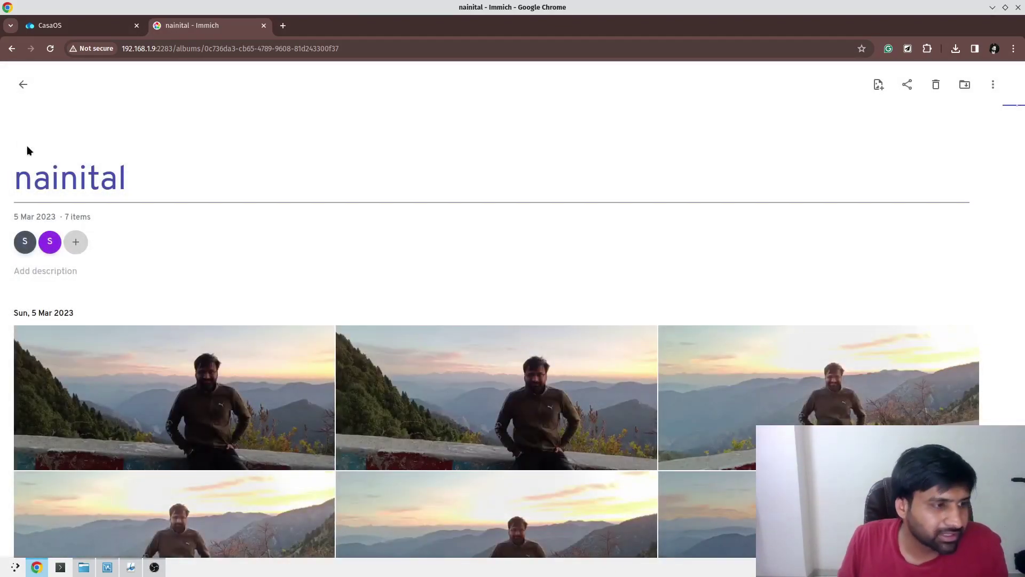
Mark the first photo of the nainital album as a favorite.
{"action": "left_click", "coordinate": [23, 85]}
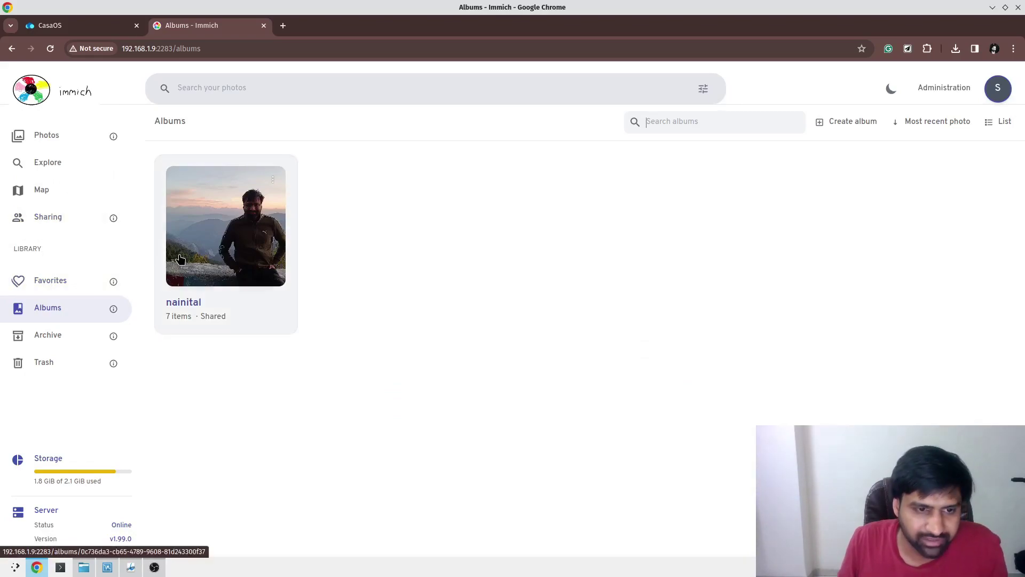
{"action": "left_click", "coordinate": [225, 229]}
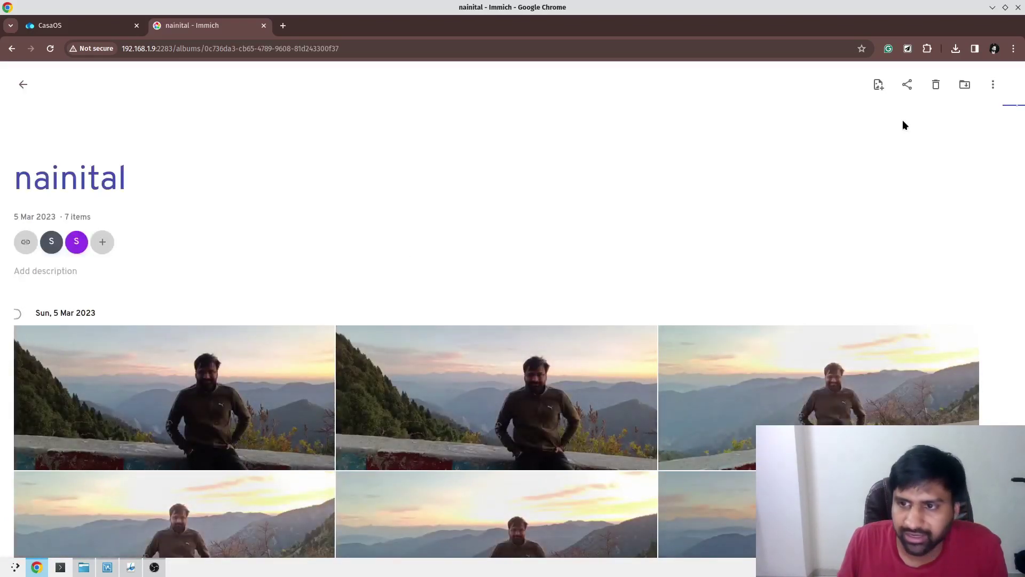
{"action": "left_click", "coordinate": [52, 366]}
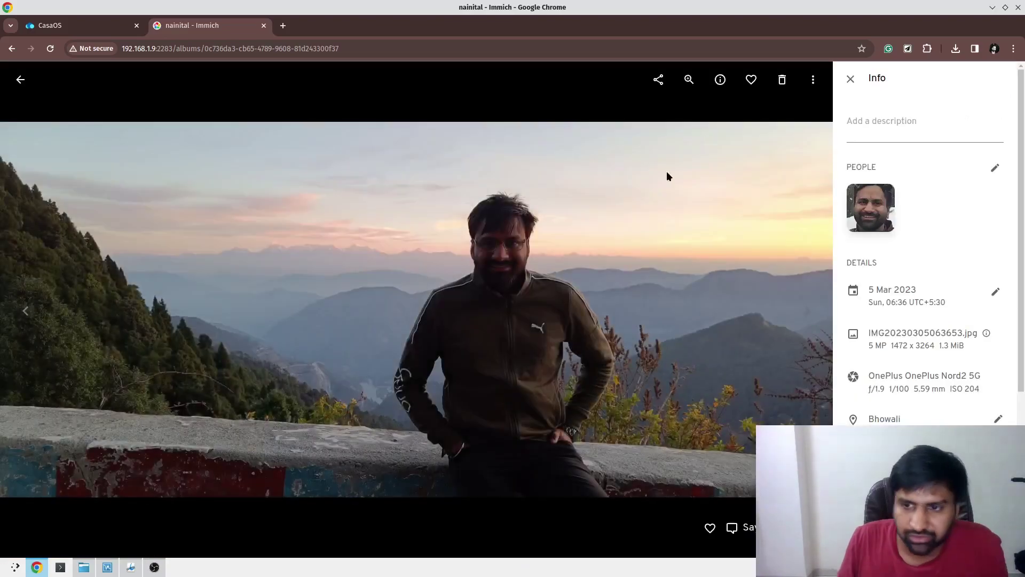
{"action": "left_click", "coordinate": [751, 80]}
Close the viewer and show the Favorites page with that photo.
{"action": "left_click", "coordinate": [17, 85]}
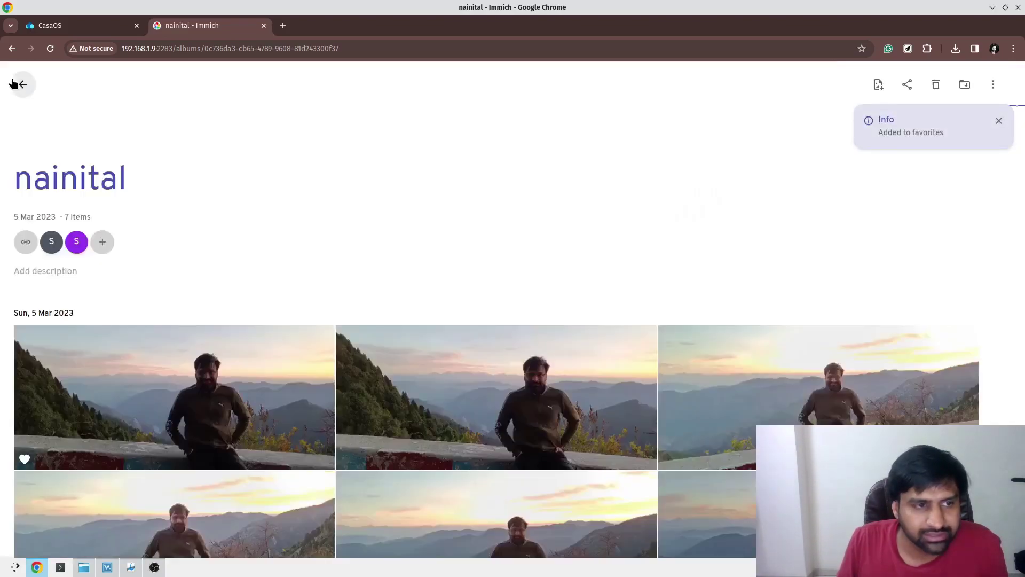
{"action": "left_click", "coordinate": [13, 83]}
{"action": "left_click", "coordinate": [37, 282]}
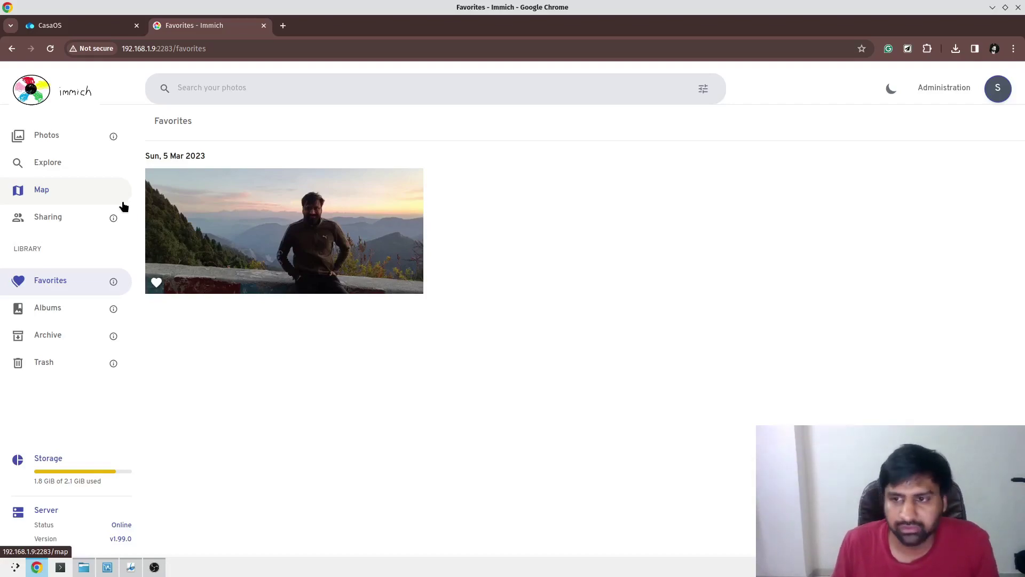
In Administration > Jobs, run Face Detection on MISSING photos.
{"action": "left_click", "coordinate": [940, 90]}
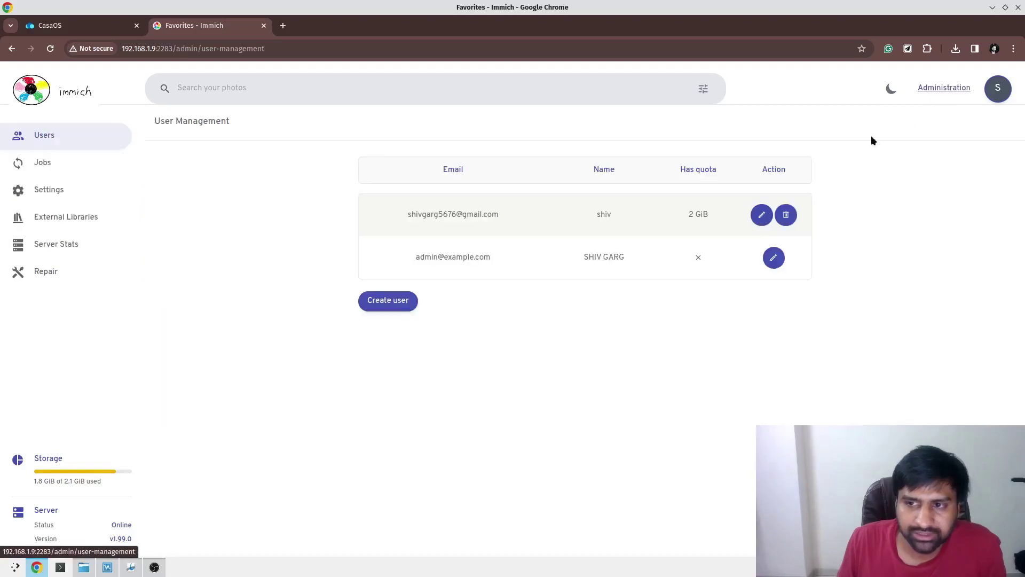
{"action": "left_click", "coordinate": [51, 172]}
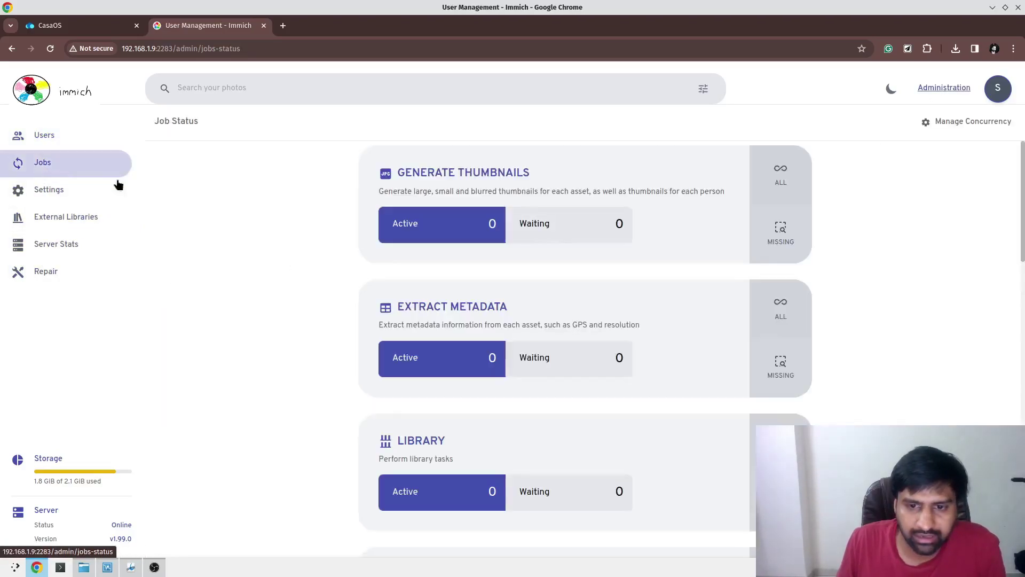
{"action": "scroll", "coordinate": [732, 215], "scroll_direction": "down", "scroll_amount": 6}
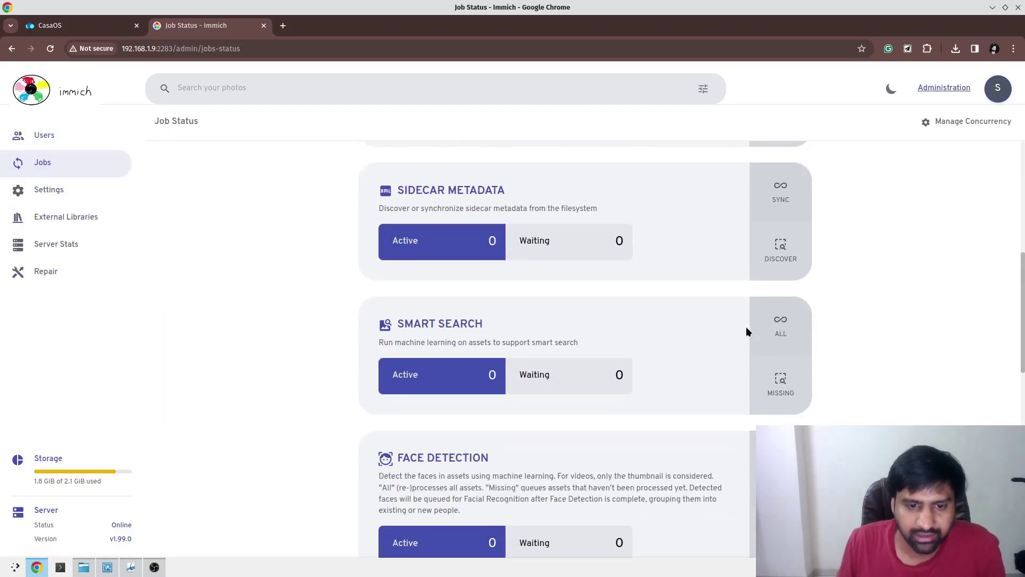
{"action": "scroll", "coordinate": [746, 332], "scroll_direction": "down", "scroll_amount": 1}
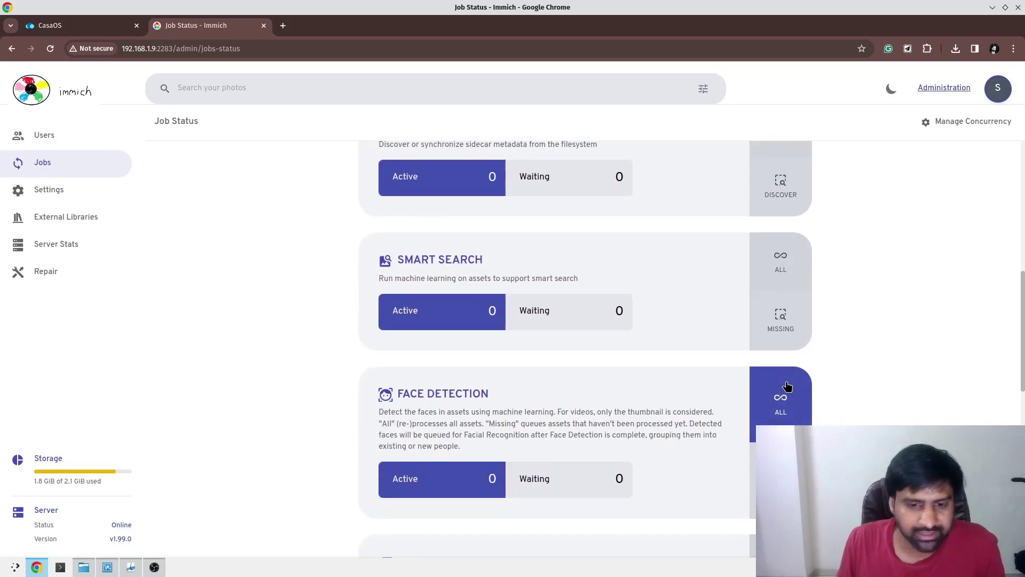
{"action": "scroll", "coordinate": [787, 386], "scroll_direction": "down", "scroll_amount": 2}
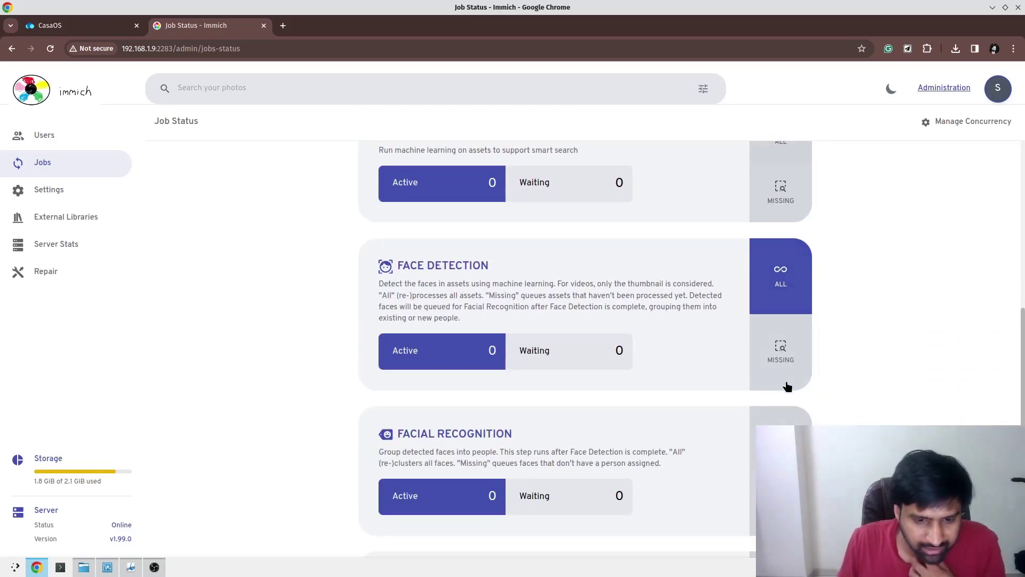
{"action": "left_click", "coordinate": [782, 351]}
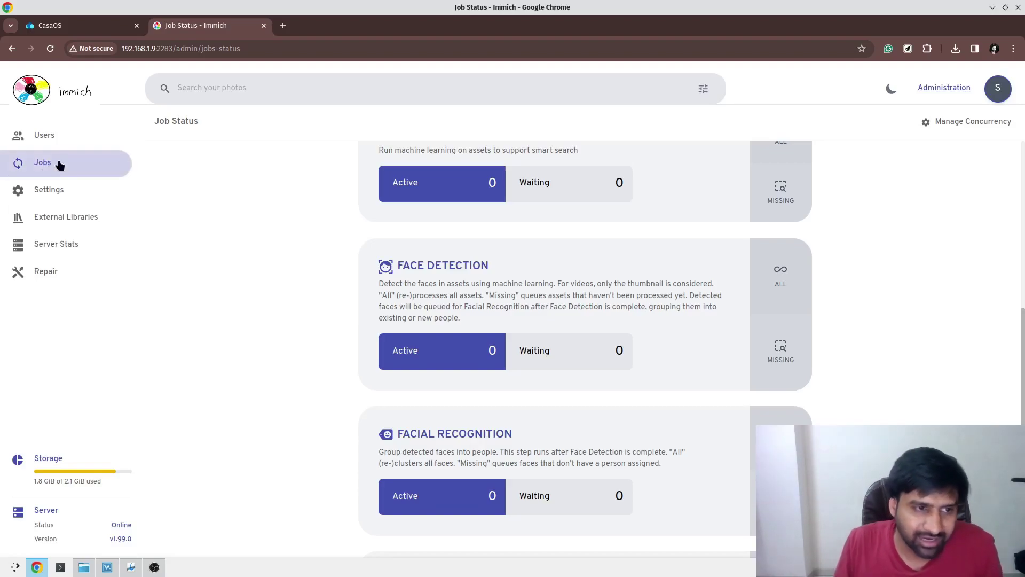
Go back to the Photos timeline and scroll through the library.
{"action": "left_click", "coordinate": [67, 98]}
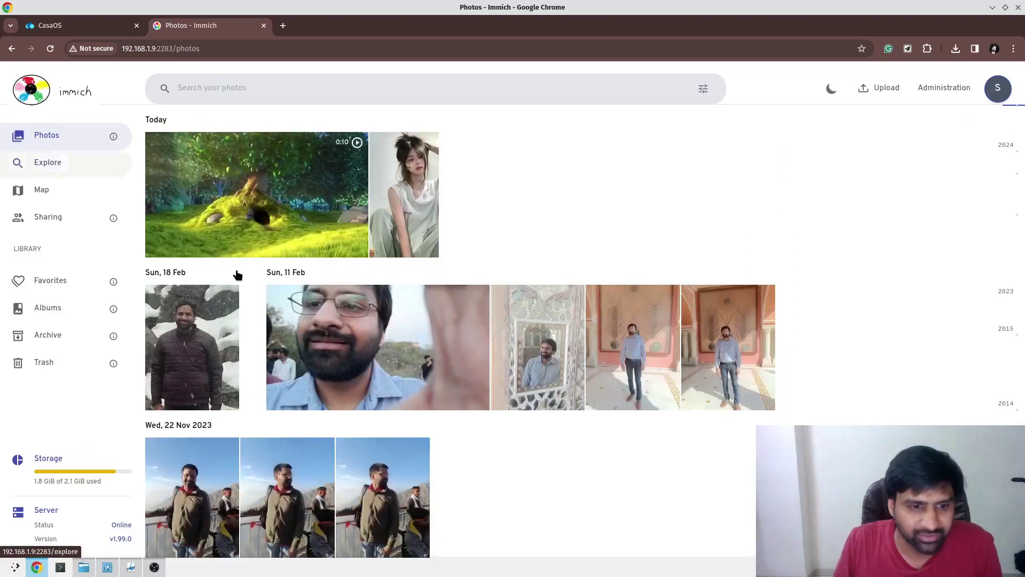
{"action": "scroll", "coordinate": [321, 299], "scroll_direction": "down", "scroll_amount": 5}
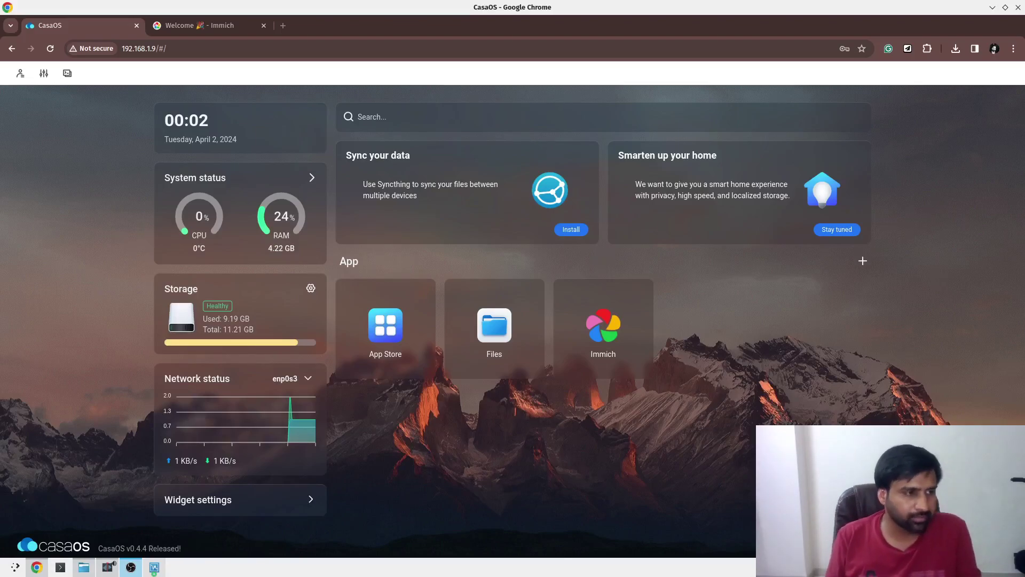
{"action": "left_click", "coordinate": [603, 326]}
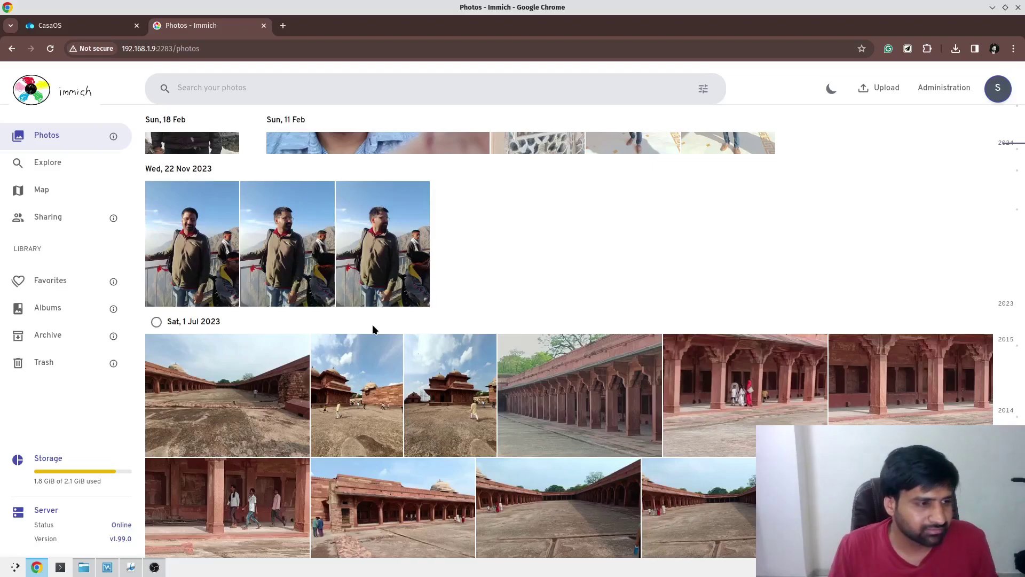